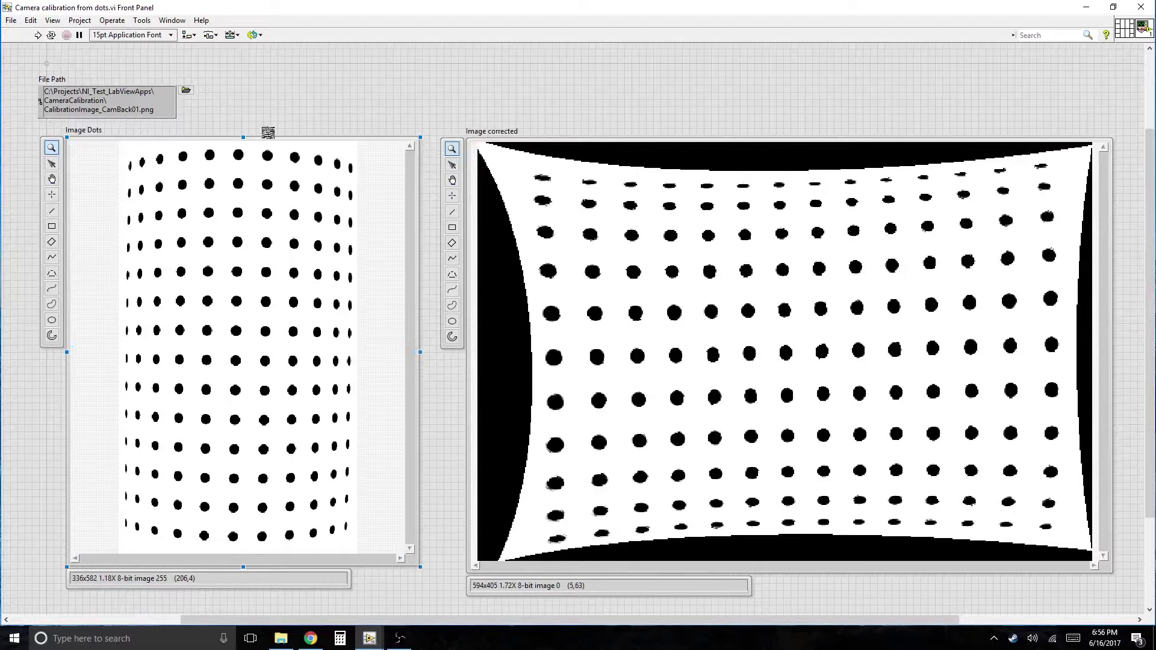
Select the Image Dots display and show the block diagram of Camera calibration from dots.vi
{"action": "left_click", "coordinate": [181, 140]}
{"action": "left_click", "coordinate": [172, 21]}
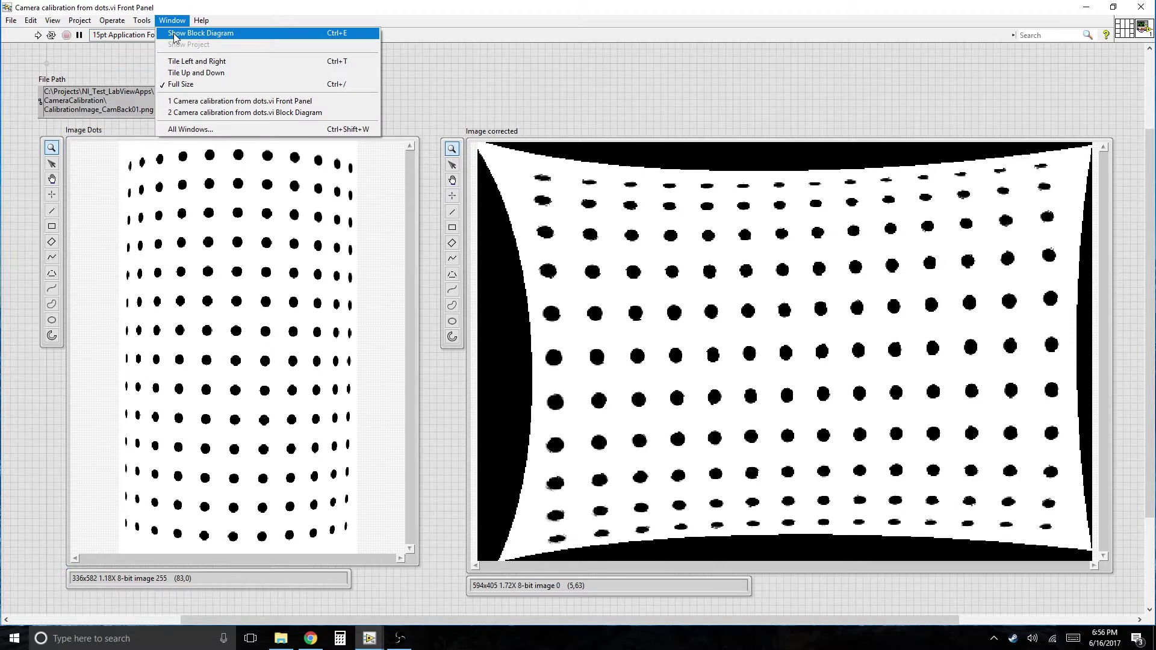
{"action": "left_click", "coordinate": [174, 34]}
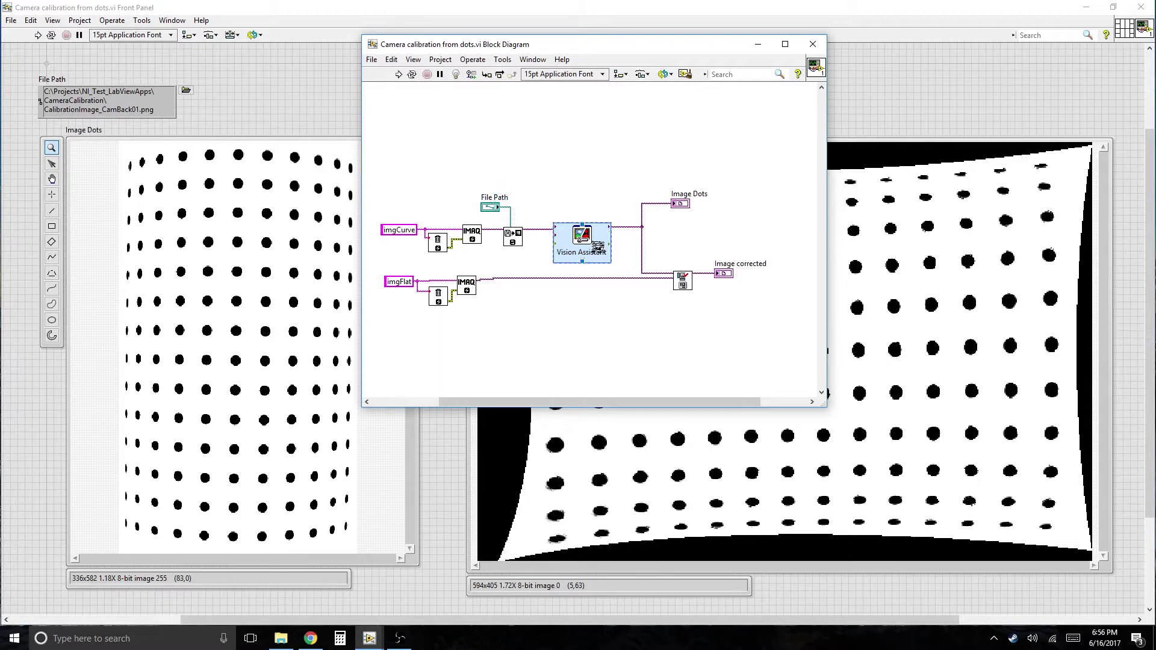
Open the Vision Assistant Express VI full screen and open the Image Calibration 1 step's setup
{"action": "double_click", "coordinate": [581, 243]}
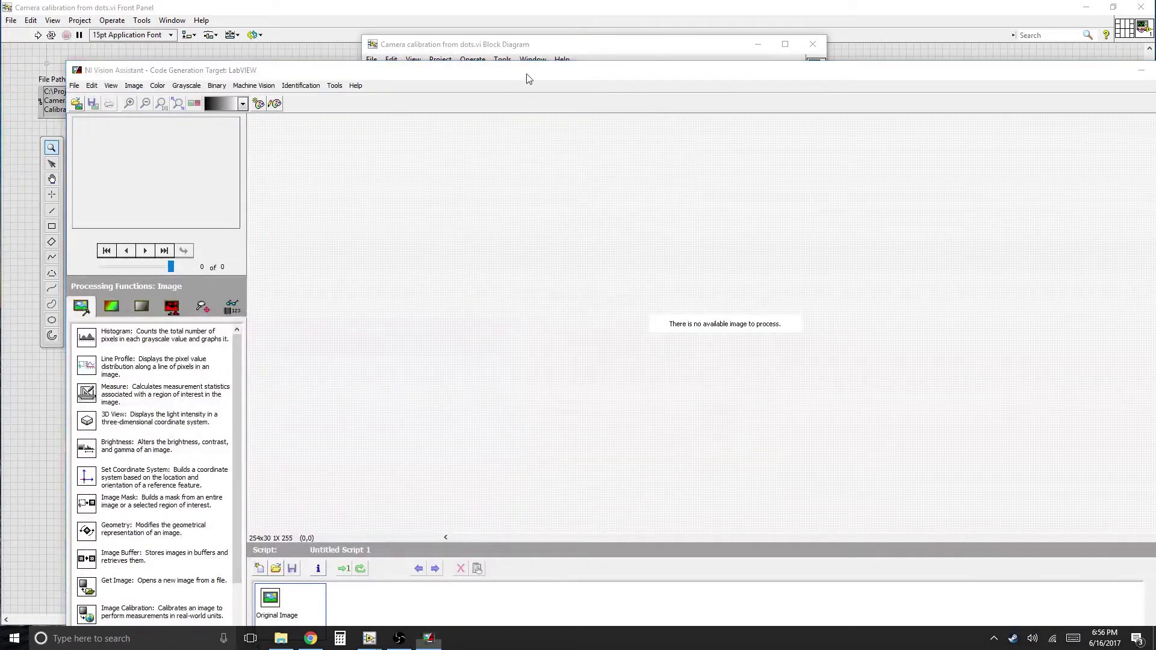
{"action": "double_click", "coordinate": [544, 70]}
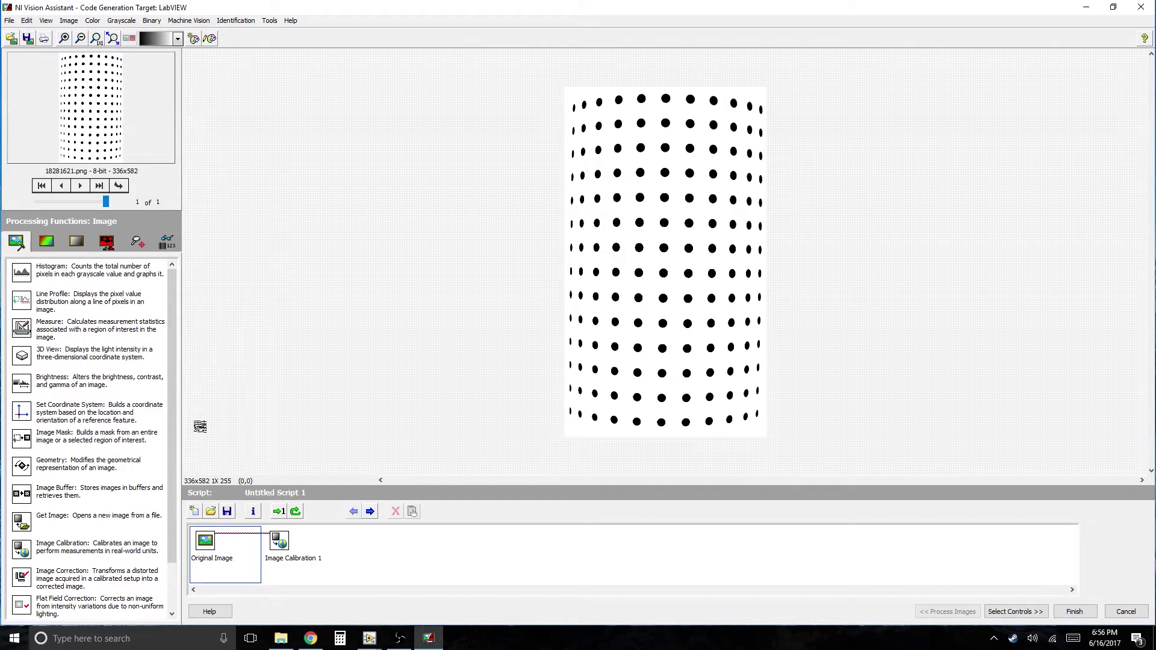
{"action": "left_click", "coordinate": [281, 546]}
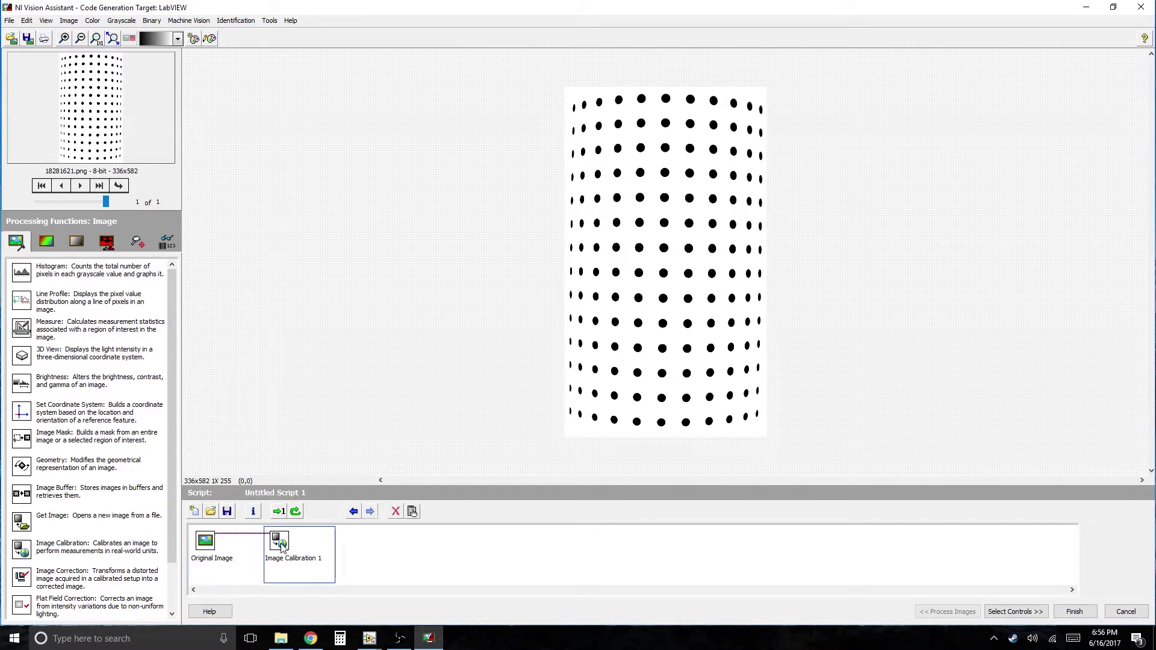
{"action": "double_click", "coordinate": [282, 545]}
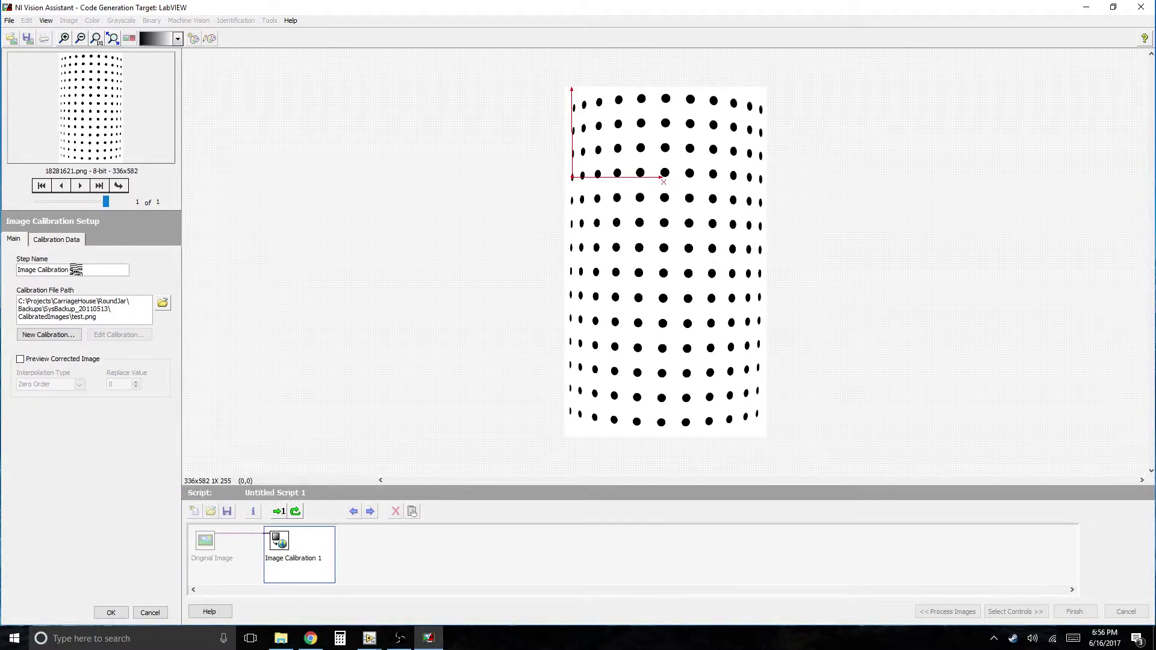
Start a new Distortion Model (Grid) calibration and advance to Step 3, Extract Grid Features
{"action": "left_click", "coordinate": [36, 335]}
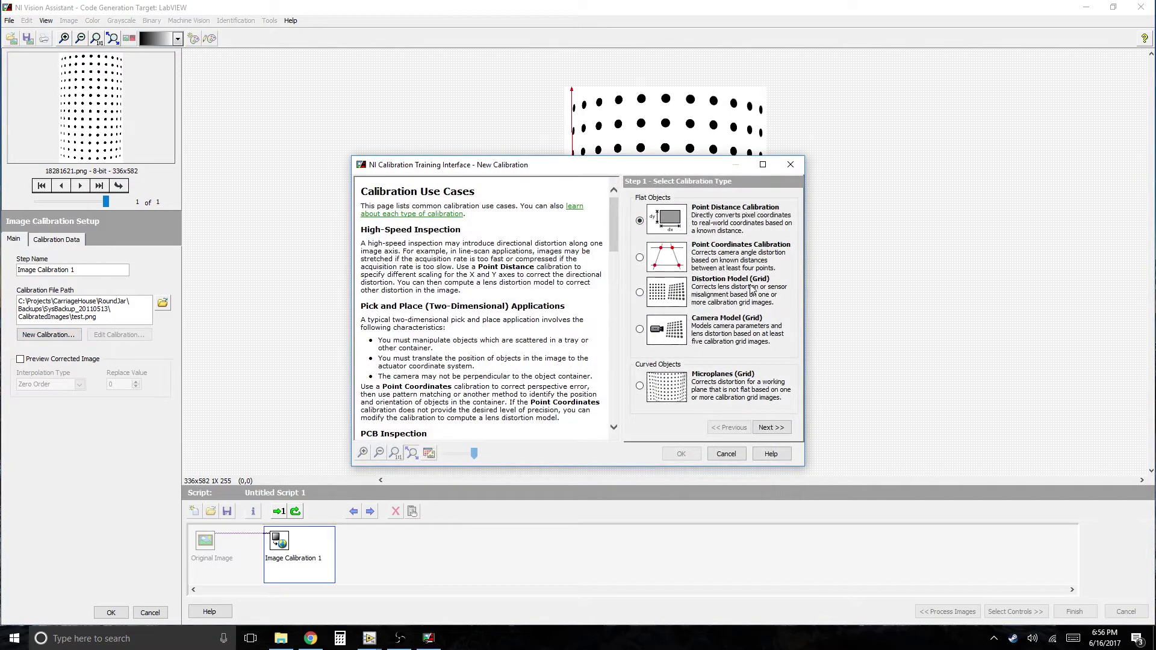
{"action": "left_click", "coordinate": [640, 293]}
{"action": "left_click", "coordinate": [771, 428]}
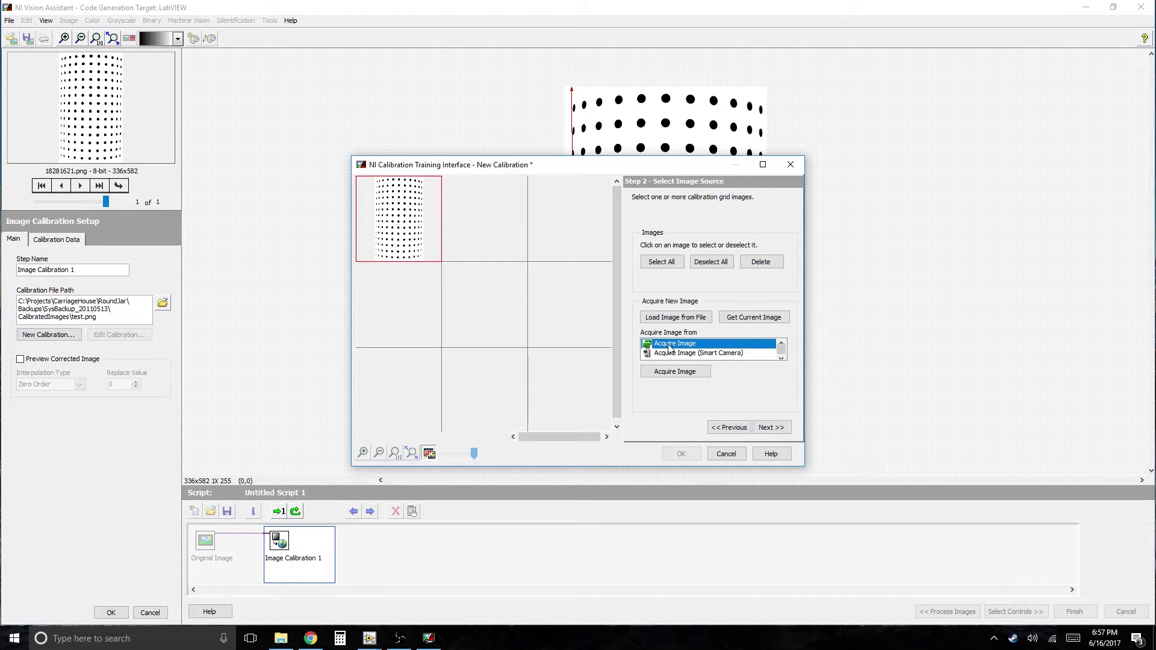
{"action": "left_click", "coordinate": [771, 428]}
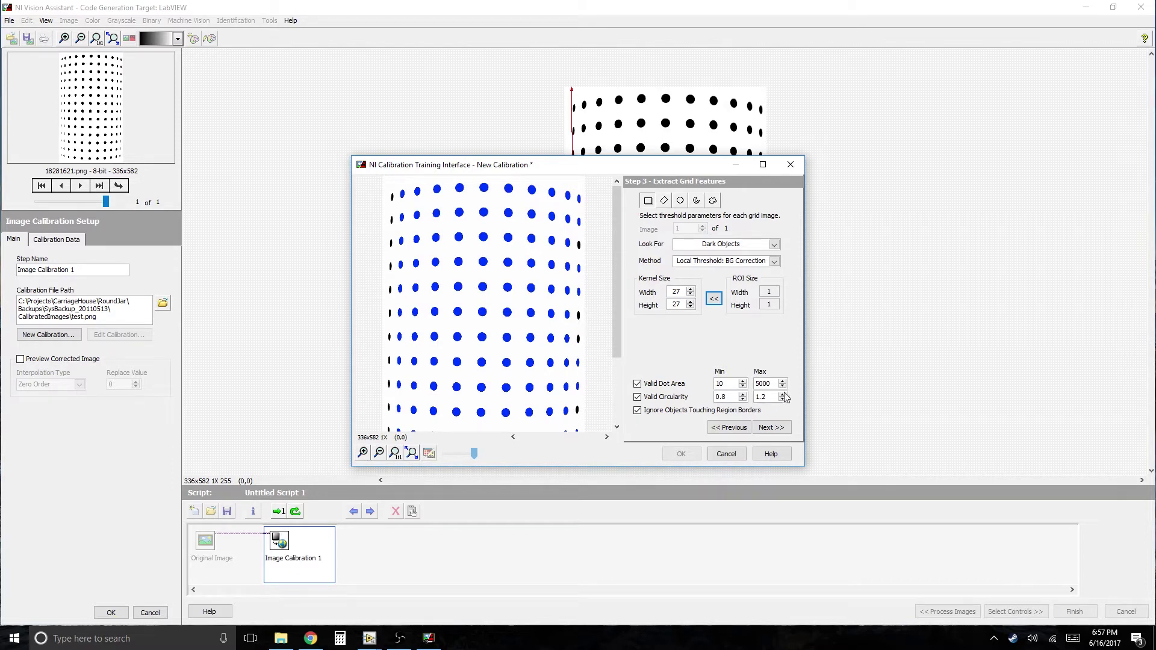
Turn off Valid Circularity and draw a 330×563 ROI covering the dot grid
{"action": "left_click", "coordinate": [639, 399]}
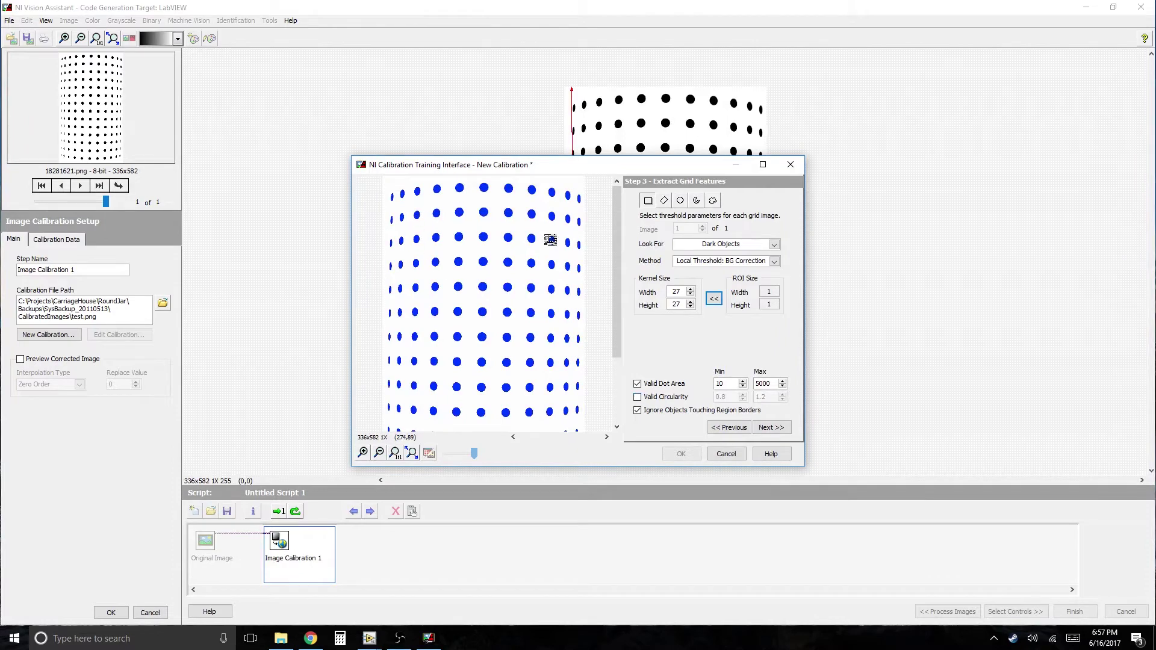
{"action": "mouse_move", "coordinate": [619, 297]}
{"action": "left_mouse_down"}
{"action": "mouse_move", "coordinate": [617, 383]}
{"action": "mouse_move", "coordinate": [623, 301]}
{"action": "left_mouse_up"}
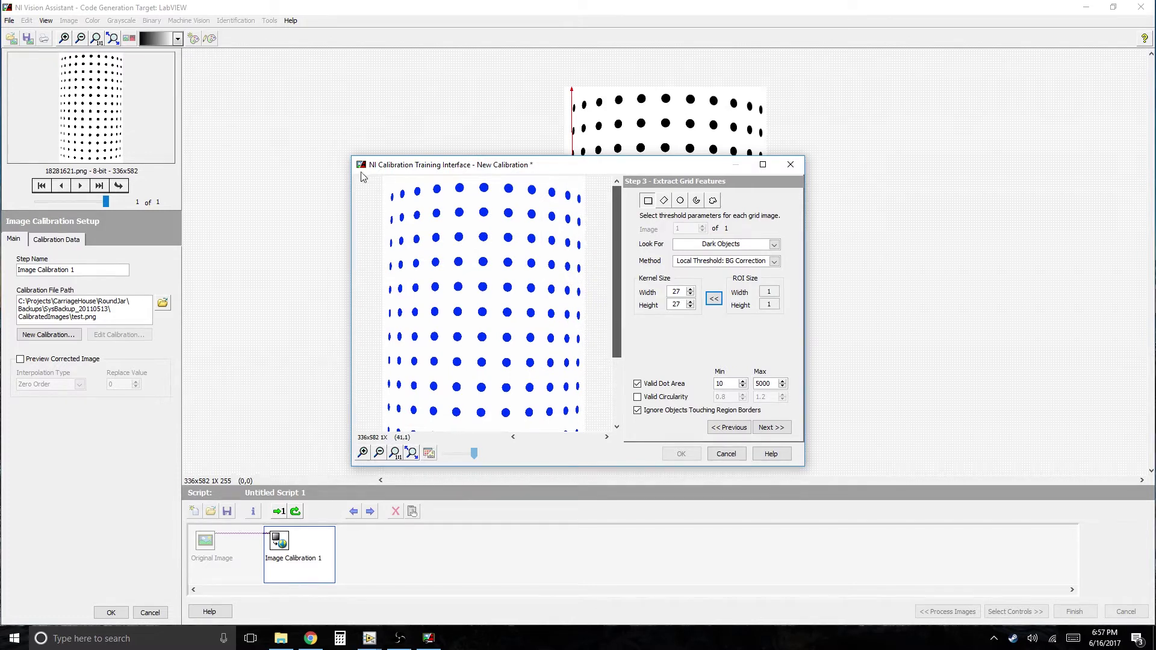
{"action": "left_click_drag", "start_coordinate": [386, 184], "coordinate": [589, 432]}
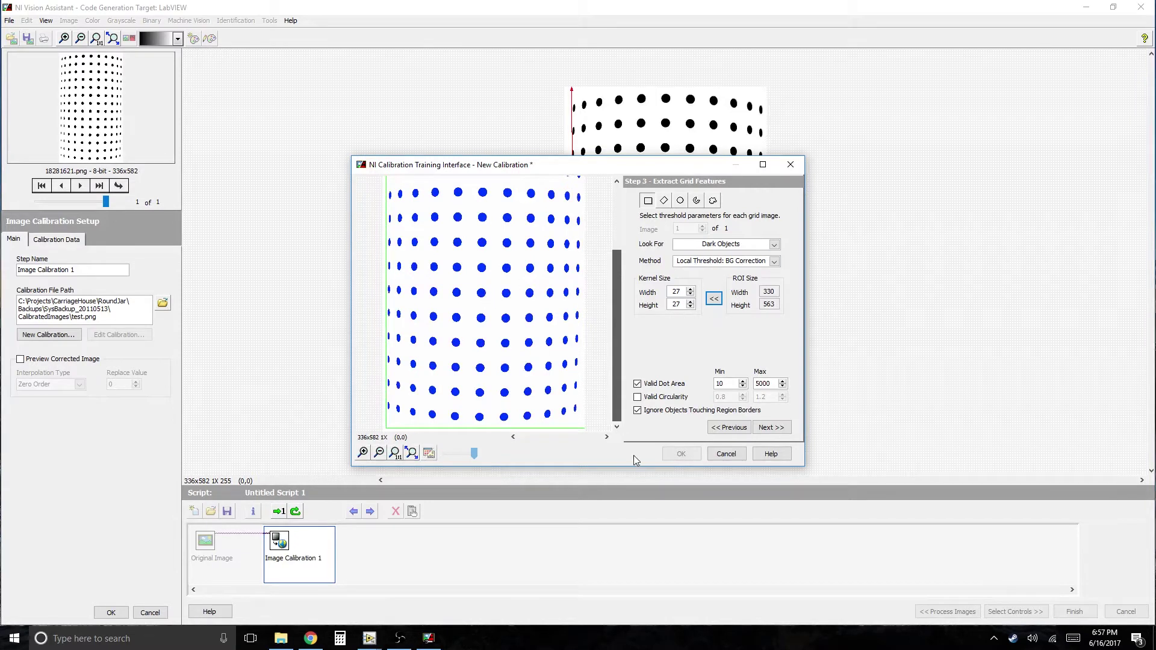
Set grid spacing to centimeter and compute results: 0.239149 cm mean error, 4.88442% distortion
{"action": "left_click", "coordinate": [771, 427]}
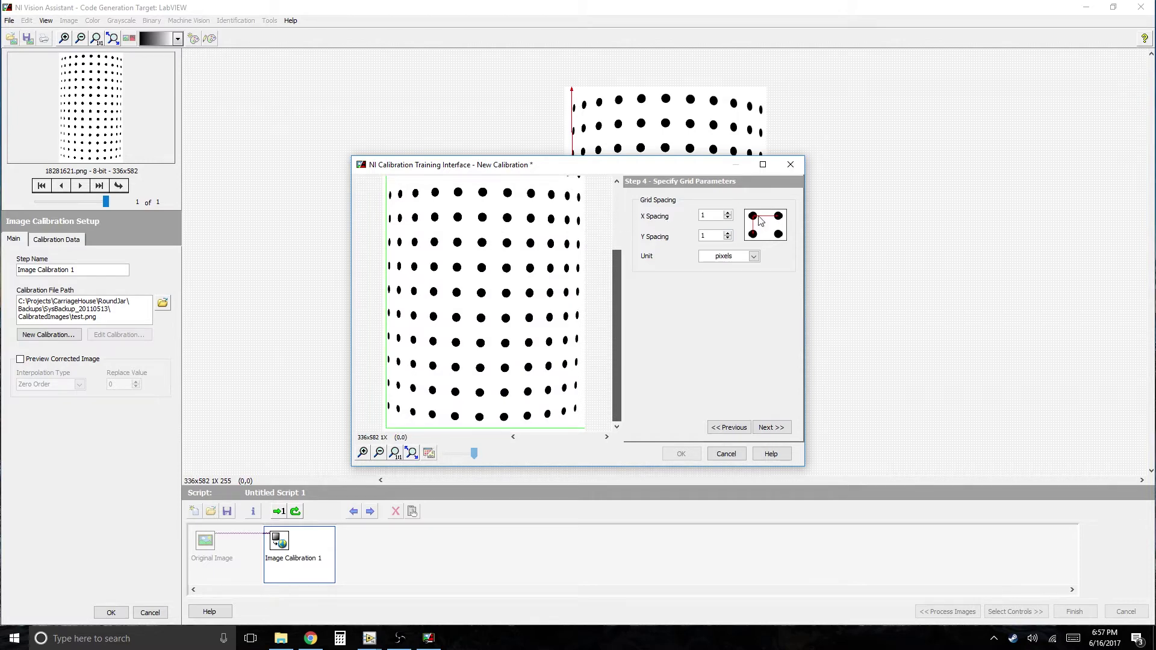
{"action": "left_click", "coordinate": [751, 256]}
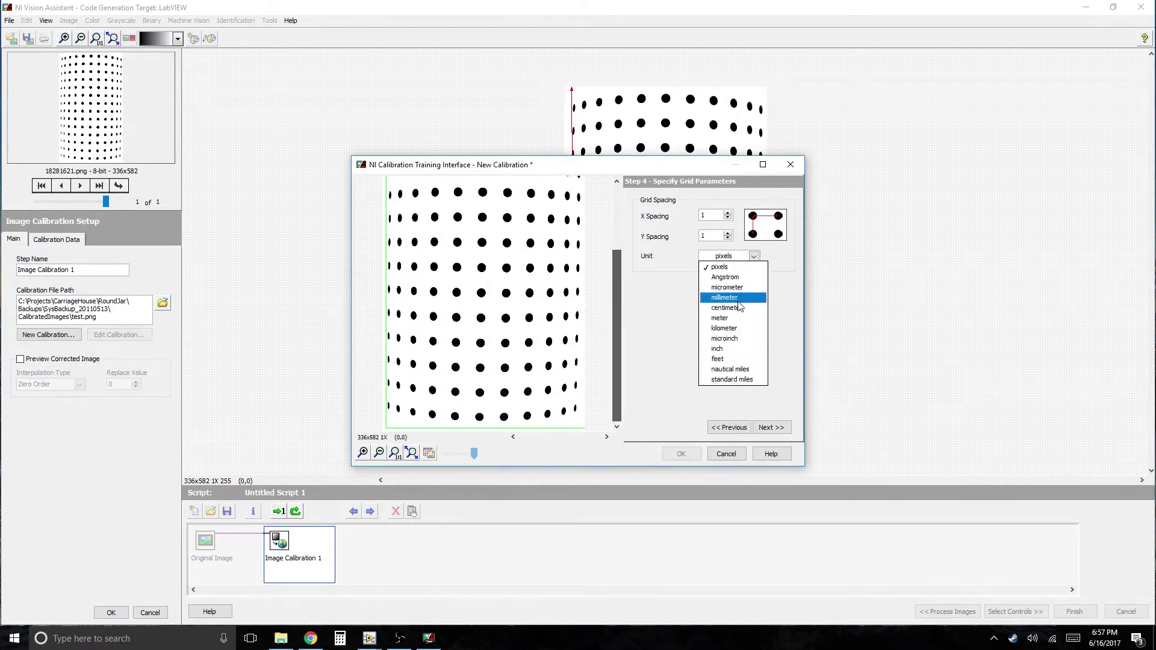
{"action": "left_click", "coordinate": [735, 309]}
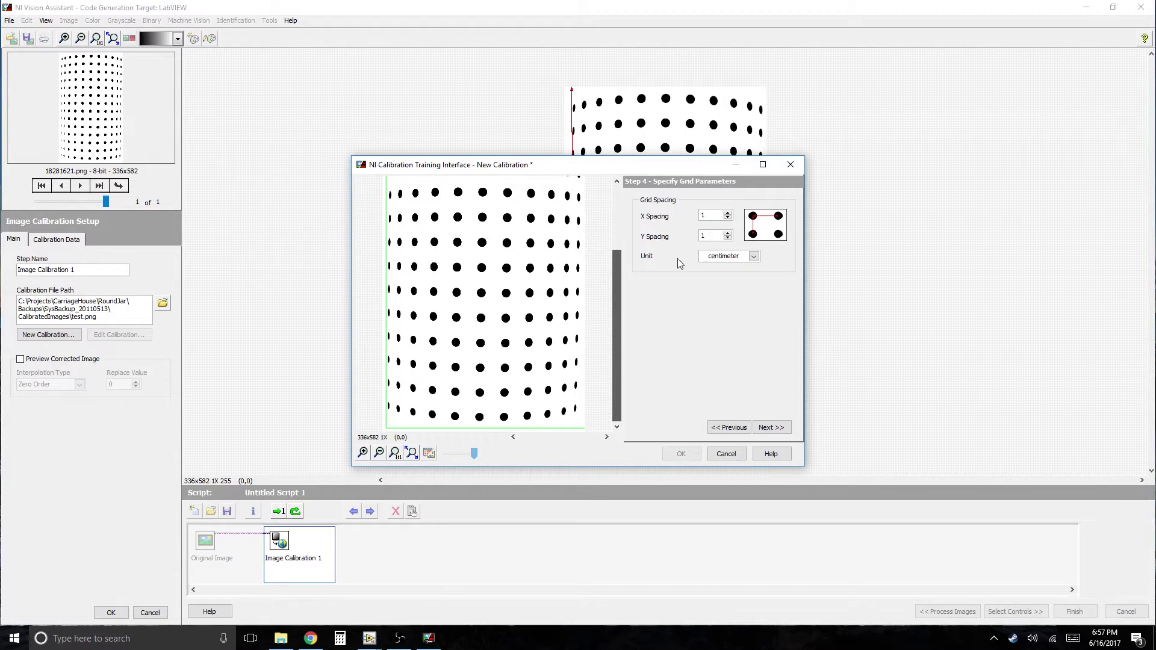
{"action": "left_click", "coordinate": [772, 427]}
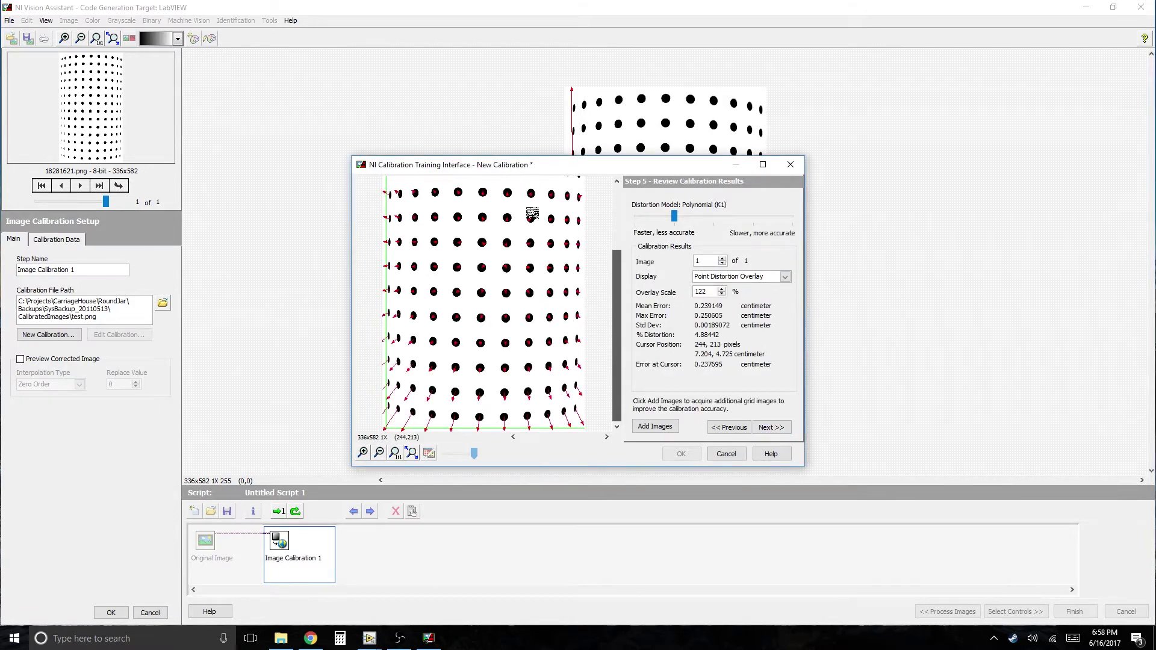
{"action": "left_click_drag", "start_coordinate": [618, 280], "coordinate": [632, 307]}
{"action": "left_click", "coordinate": [775, 279]}
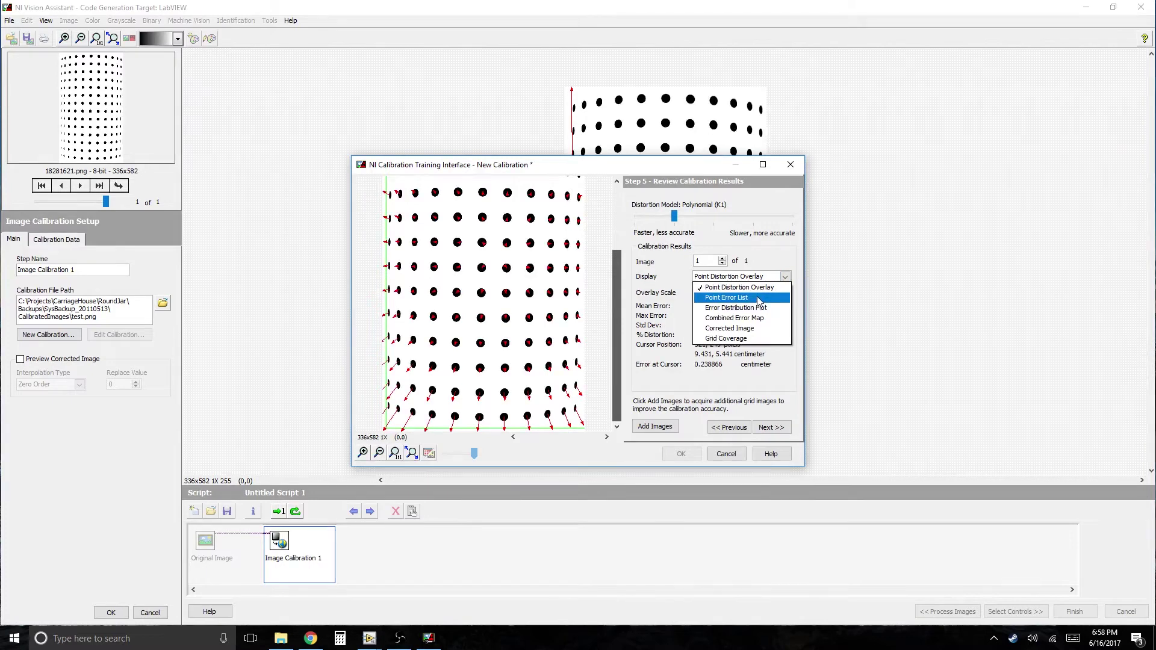
{"action": "left_click", "coordinate": [757, 296]}
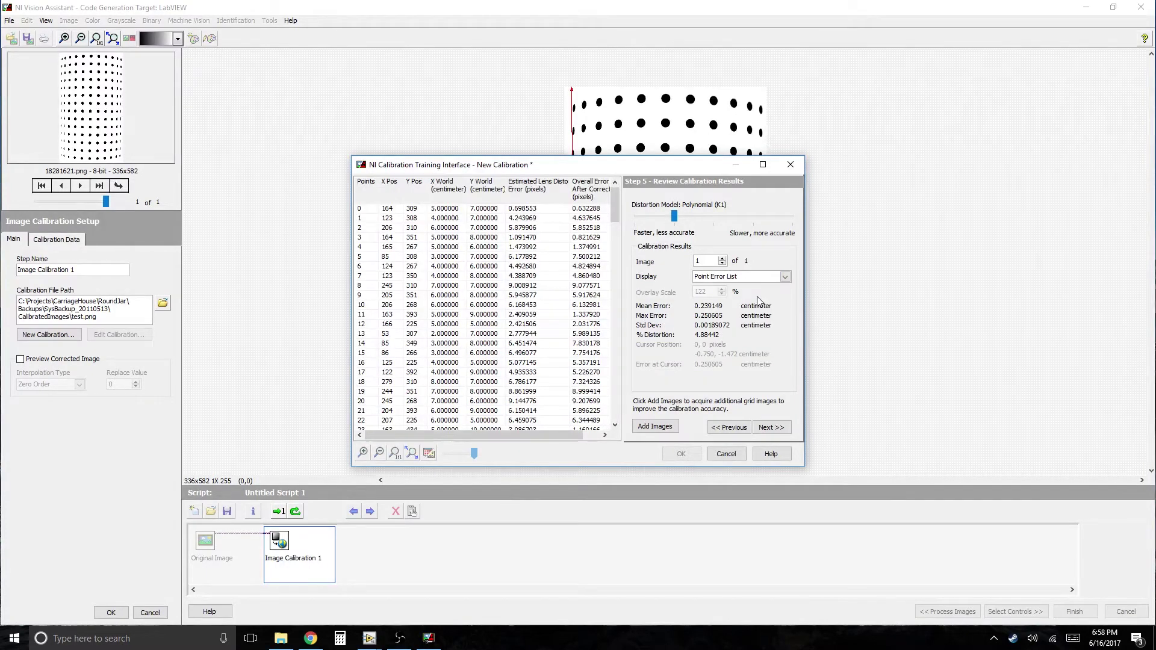
{"action": "left_click", "coordinate": [758, 277]}
{"action": "left_click", "coordinate": [760, 288]}
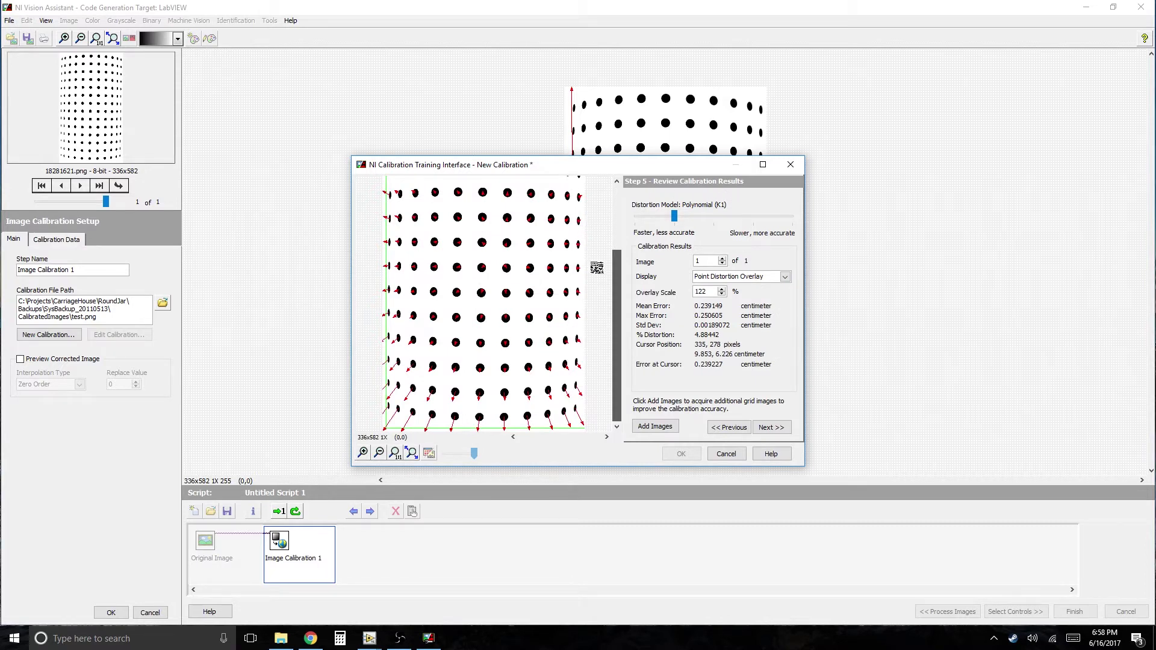
{"action": "mouse_move", "coordinate": [617, 289]}
{"action": "left_mouse_down"}
{"action": "mouse_move", "coordinate": [618, 205]}
{"action": "mouse_move", "coordinate": [617, 278]}
{"action": "left_mouse_up"}
Keep the default calibration axis (origin X=12, Y=40) and accept the learned calibration
{"action": "left_click", "coordinate": [771, 428]}
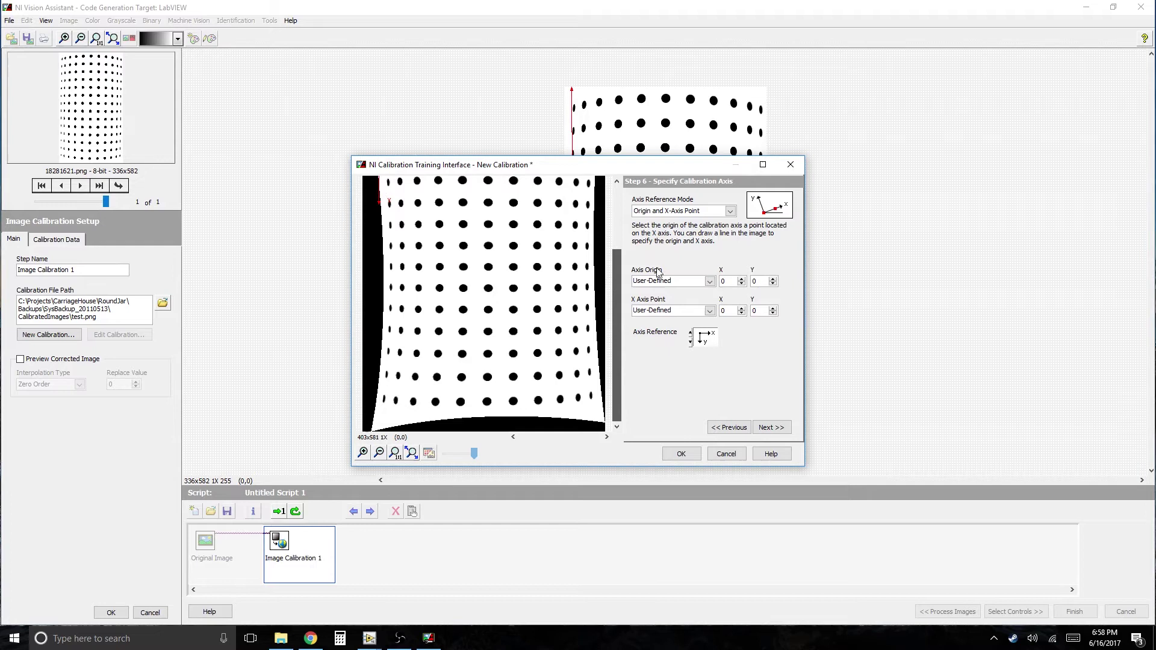
{"action": "left_click", "coordinate": [778, 429]}
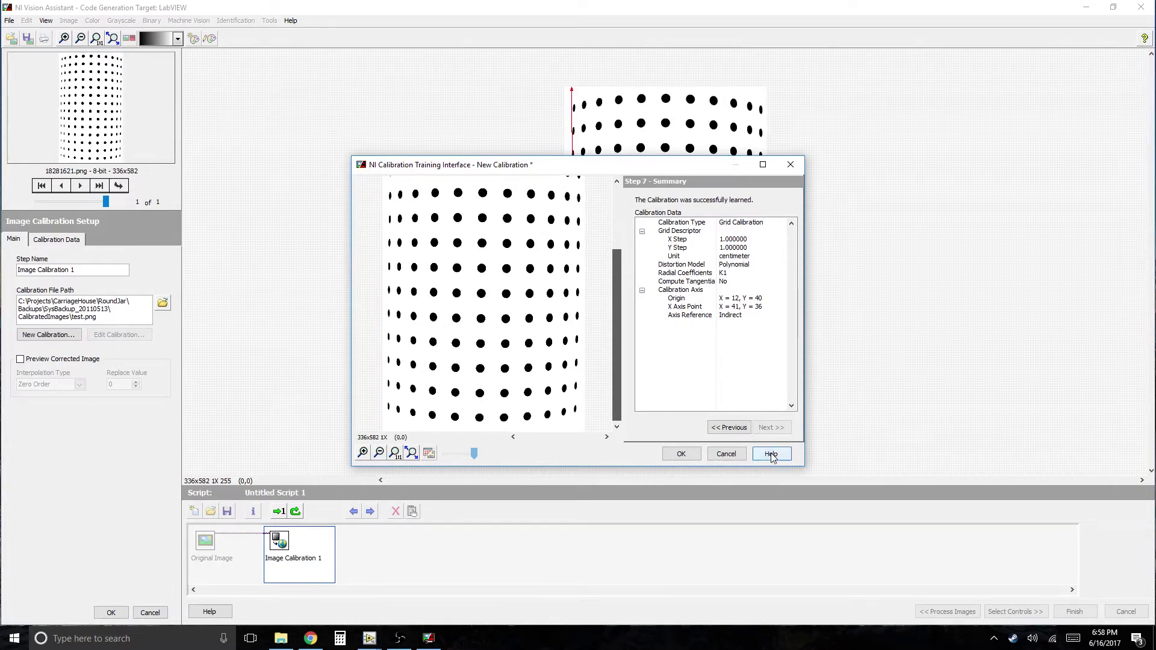
{"action": "left_click", "coordinate": [683, 455]}
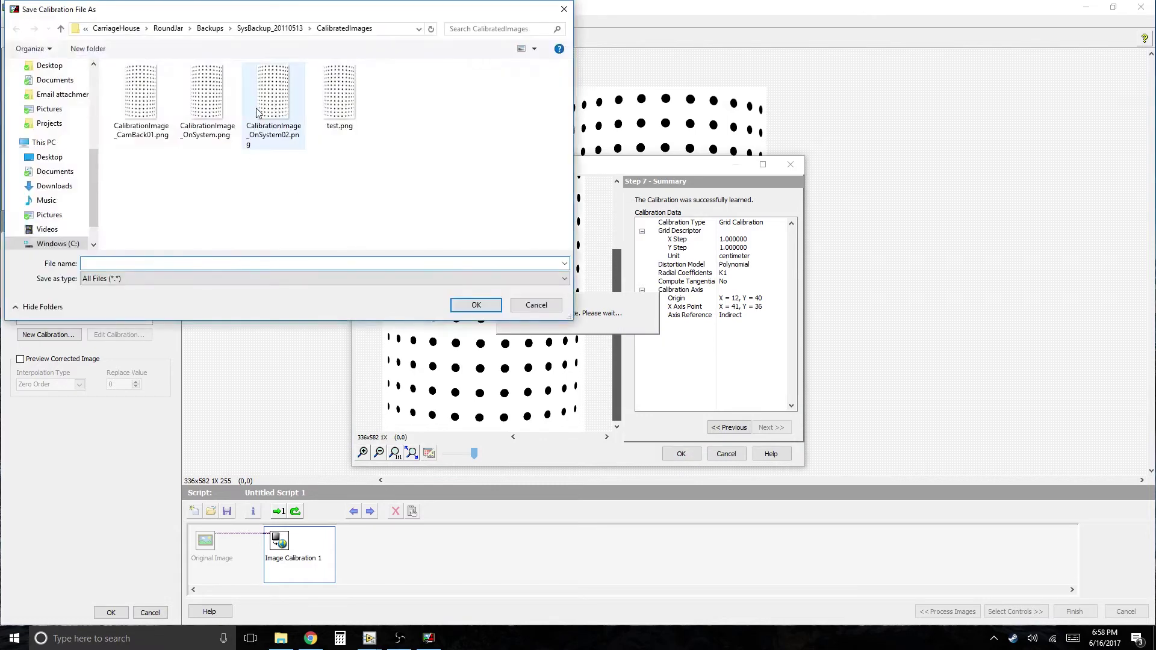
Save the calibration as 'test cal' in NI_Test_LabViewApps\CameraCalibration
{"action": "left_click", "coordinate": [115, 29]}
{"action": "left_click", "coordinate": [197, 30]}
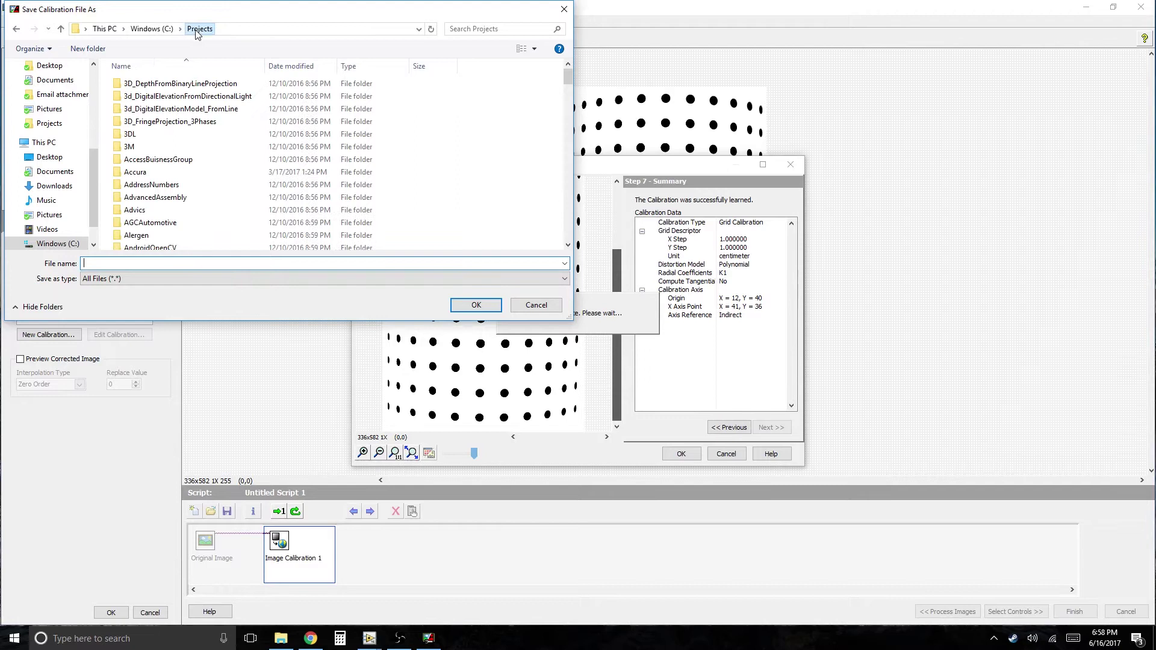
{"action": "scroll", "coordinate": [571, 231], "scroll_direction": "down", "scroll_amount": 8}
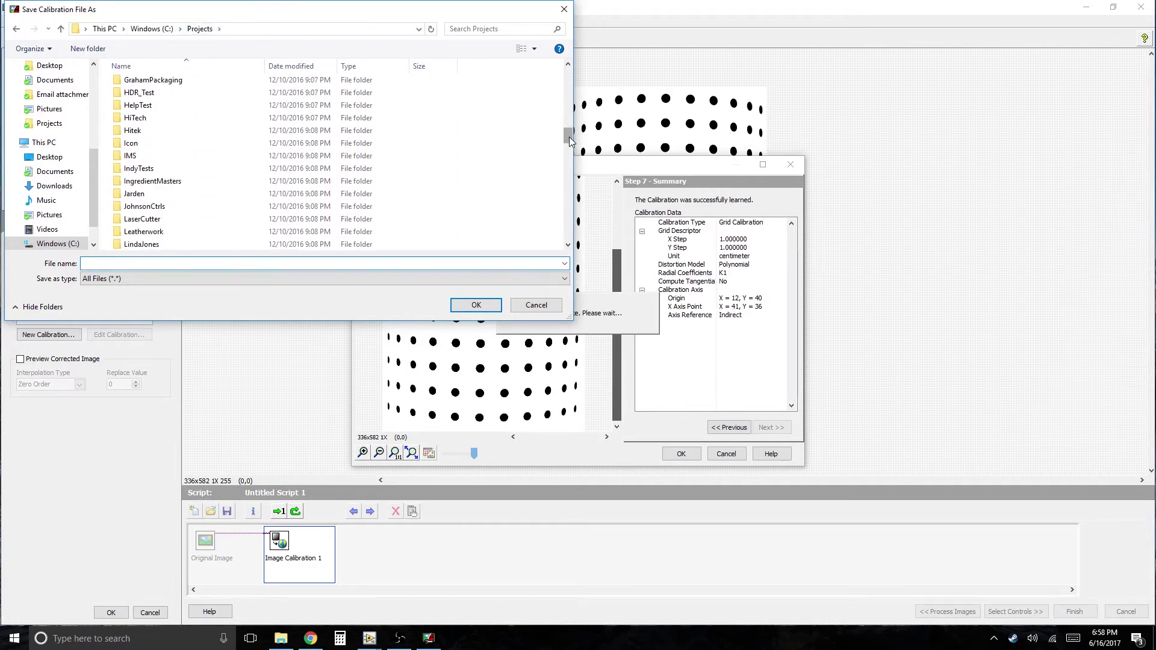
{"action": "left_click_drag", "start_coordinate": [571, 141], "coordinate": [571, 170]}
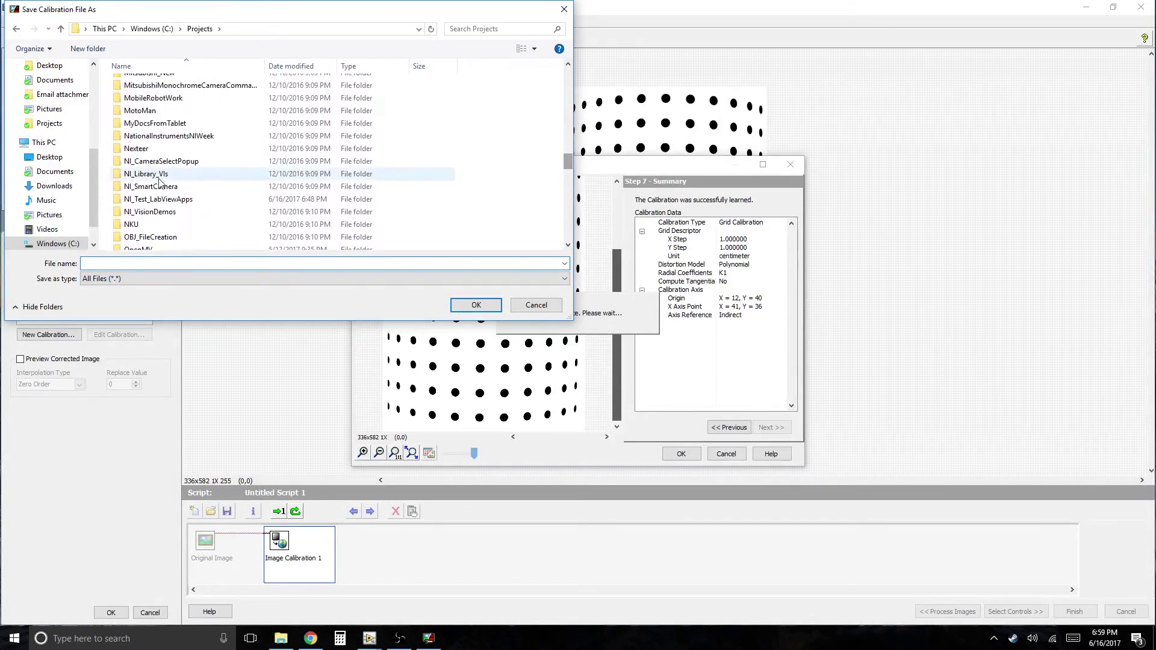
{"action": "double_click", "coordinate": [158, 199]}
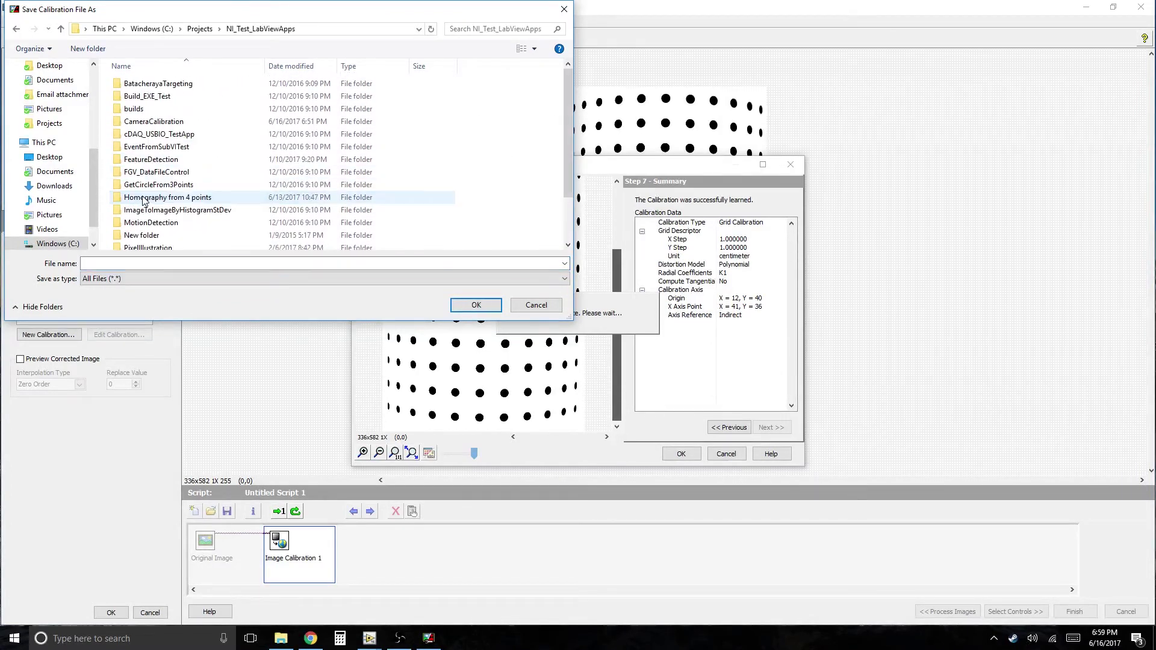
{"action": "double_click", "coordinate": [160, 121]}
{"action": "left_click", "coordinate": [142, 266]}
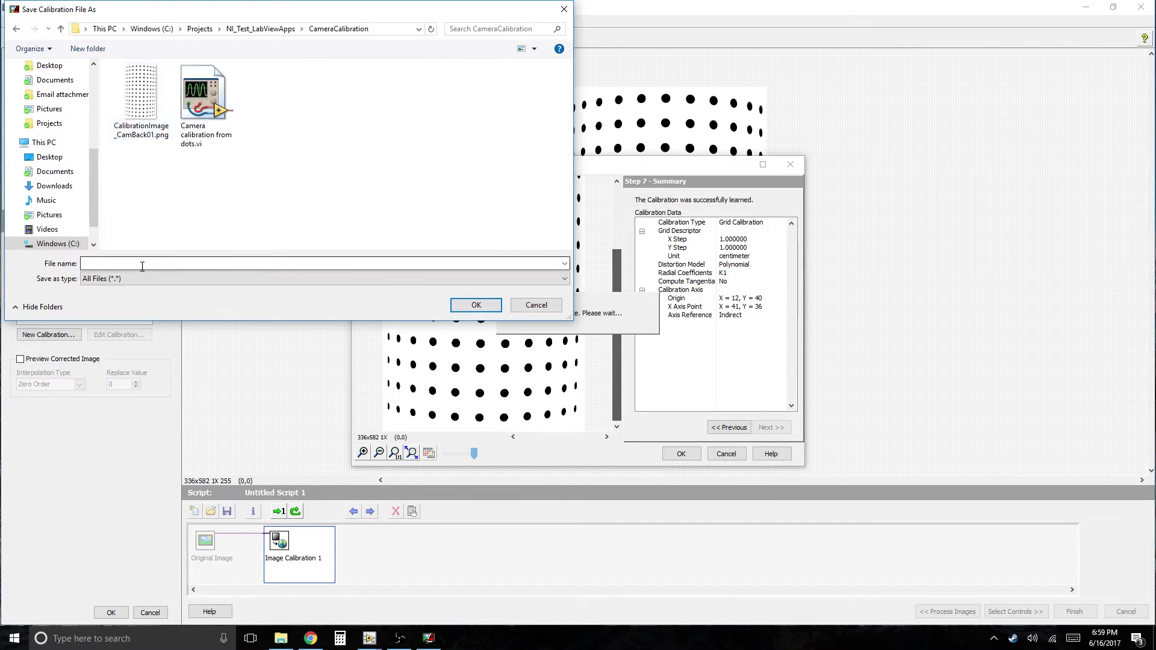
{"action": "left_click", "coordinate": [142, 264]}
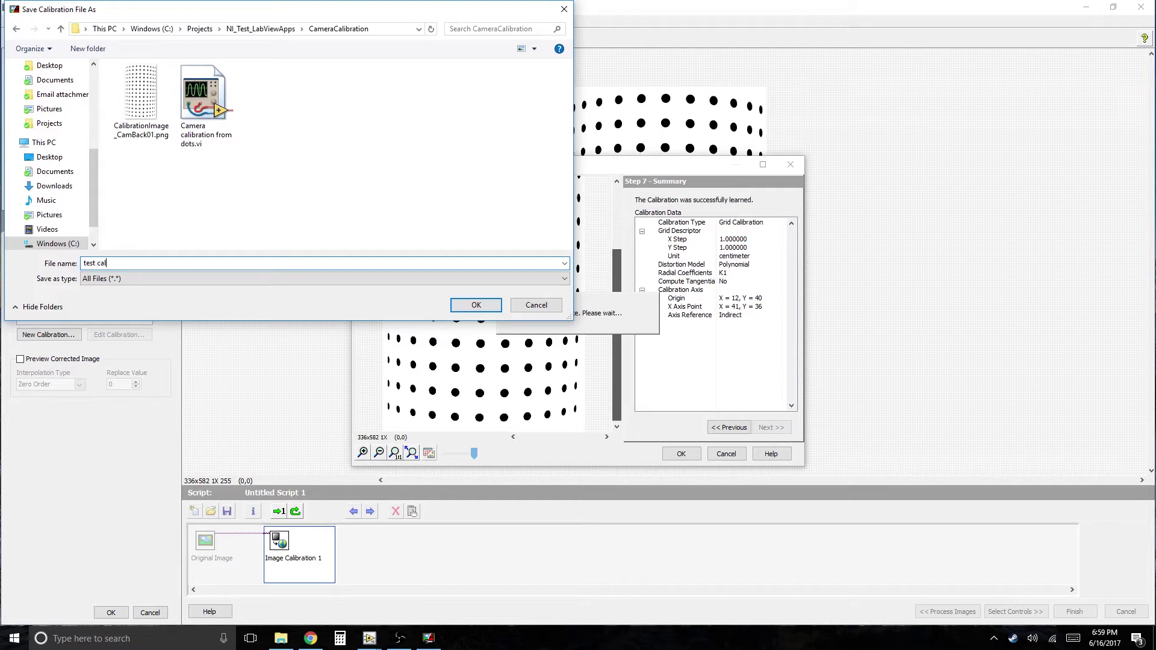
{"action": "left_click", "coordinate": [476, 305]}
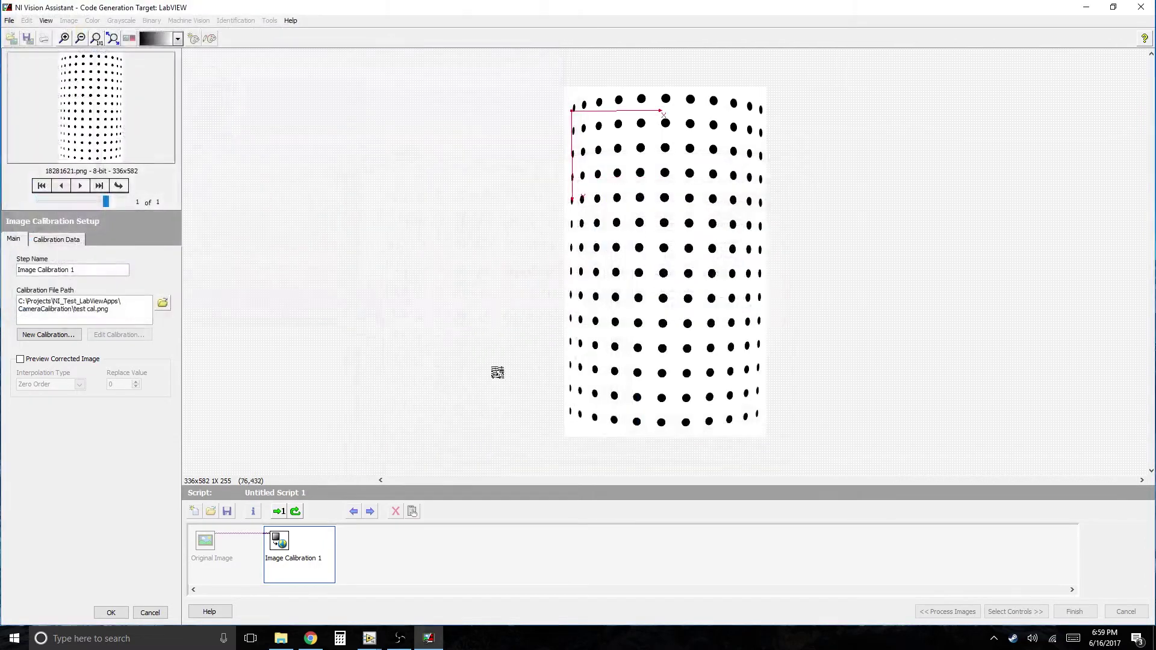
Toggle Preview Corrected Image on and off against the original, then accept the Image Calibration 1 settings
{"action": "left_click", "coordinate": [20, 359]}
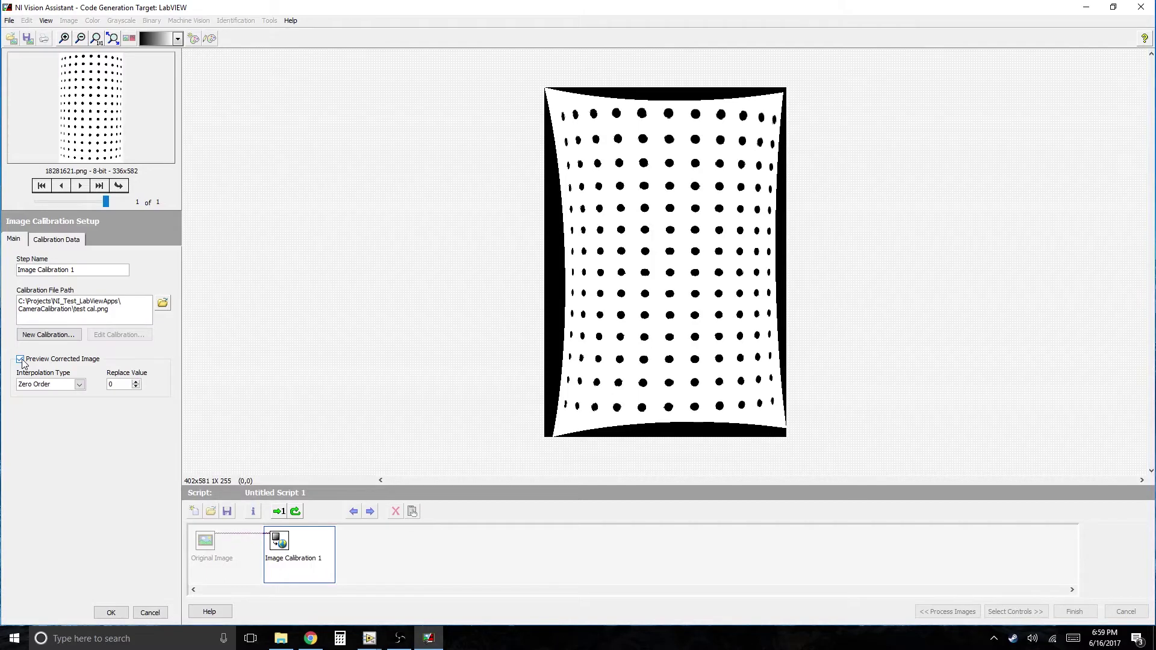
{"action": "left_click", "coordinate": [21, 359]}
{"action": "left_click", "coordinate": [21, 359]}
{"action": "left_click", "coordinate": [20, 359]}
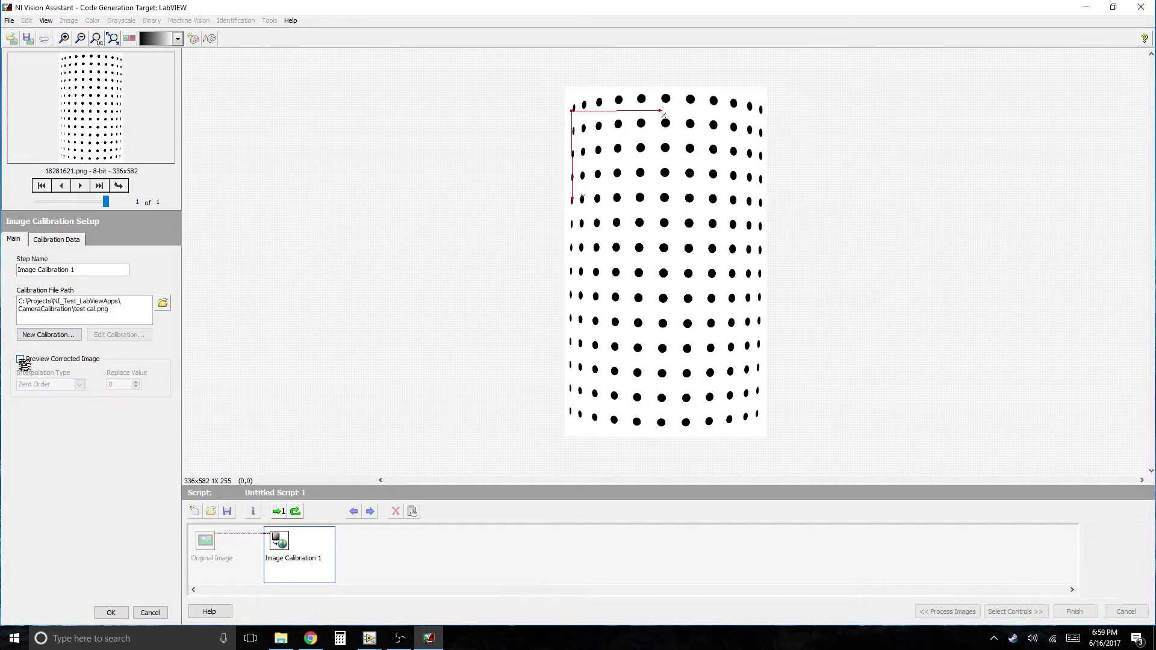
{"action": "left_click", "coordinate": [112, 614]}
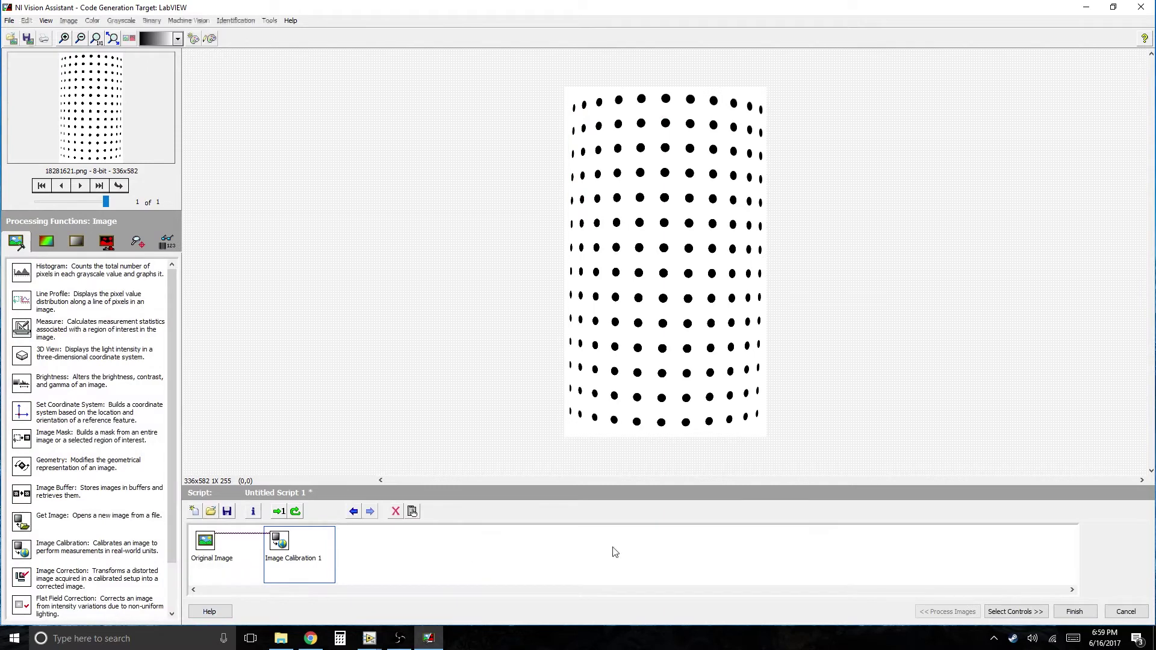
Finish Vision Assistant and run the VI from the front panel, producing the 402×581 corrected image
{"action": "left_click", "coordinate": [1075, 611]}
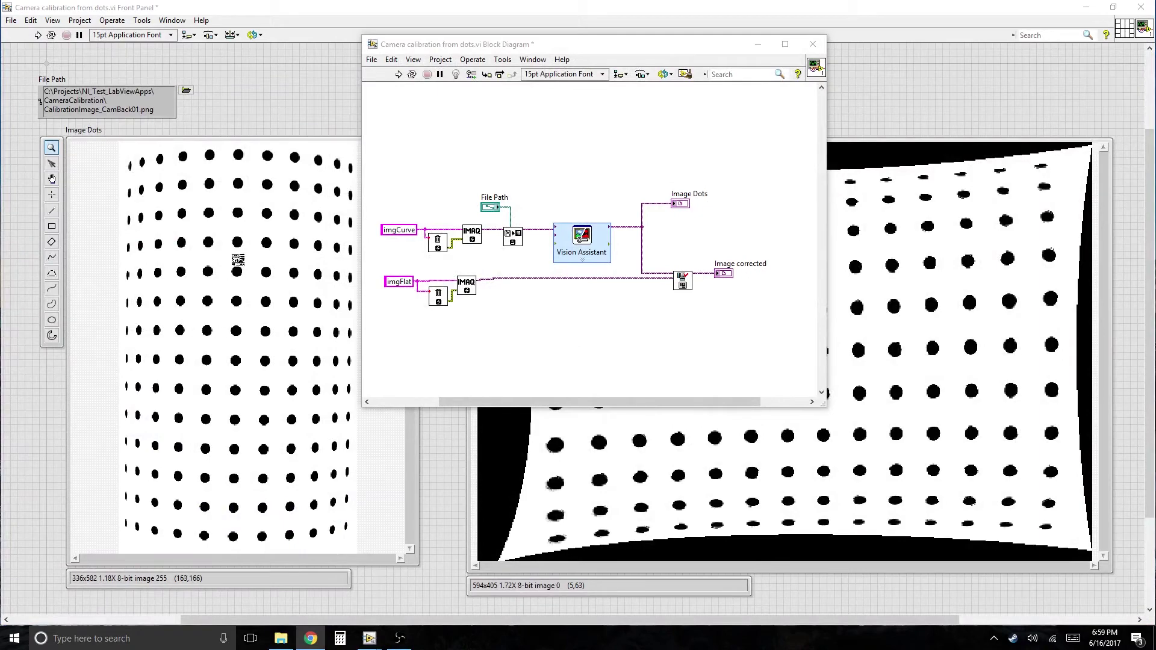
{"action": "left_click", "coordinate": [37, 35]}
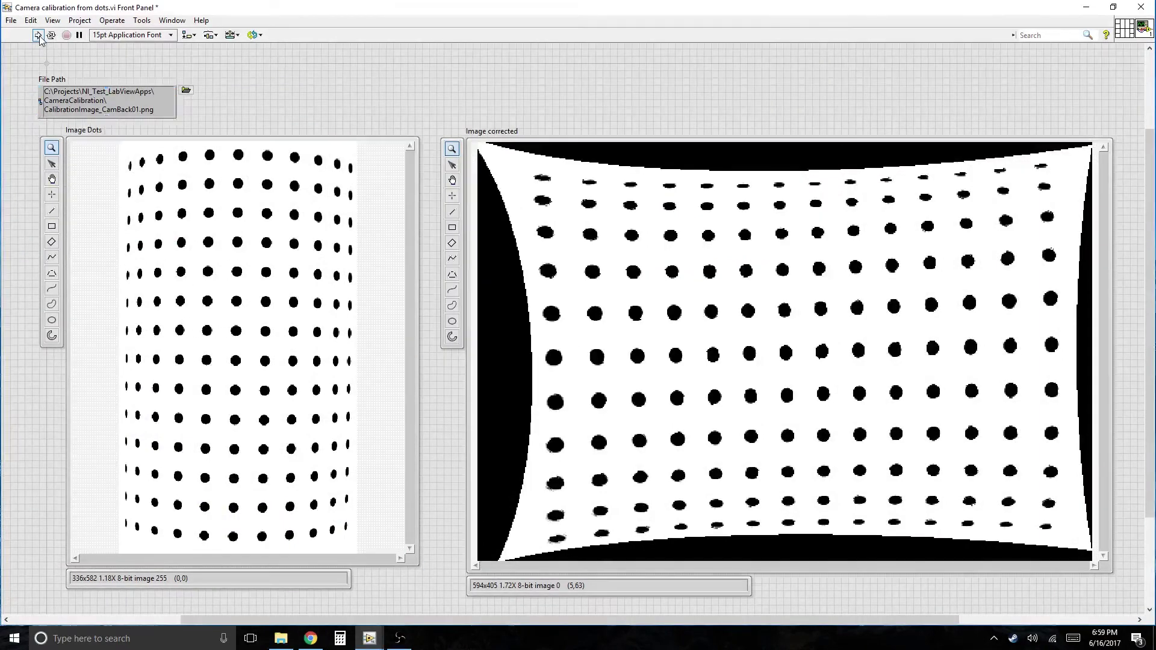
{"action": "left_click", "coordinate": [38, 34]}
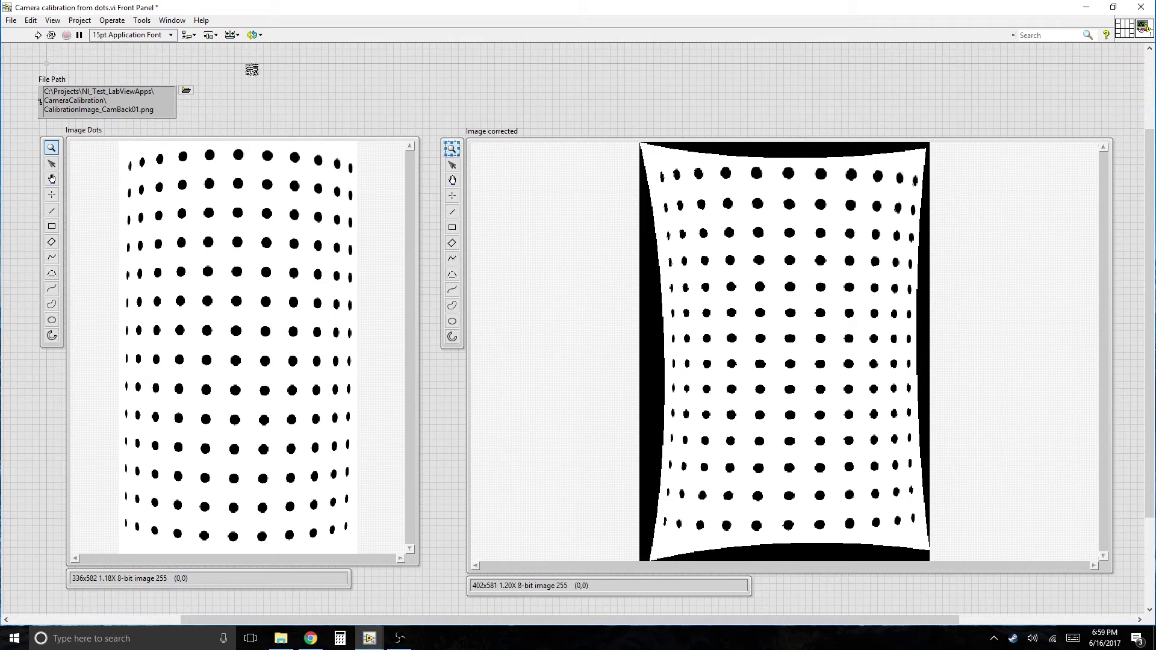
Show the block diagram again and use Ctrl+H Context Help on the Vision Assistant node
{"action": "left_click", "coordinate": [173, 21]}
{"action": "left_click", "coordinate": [178, 31]}
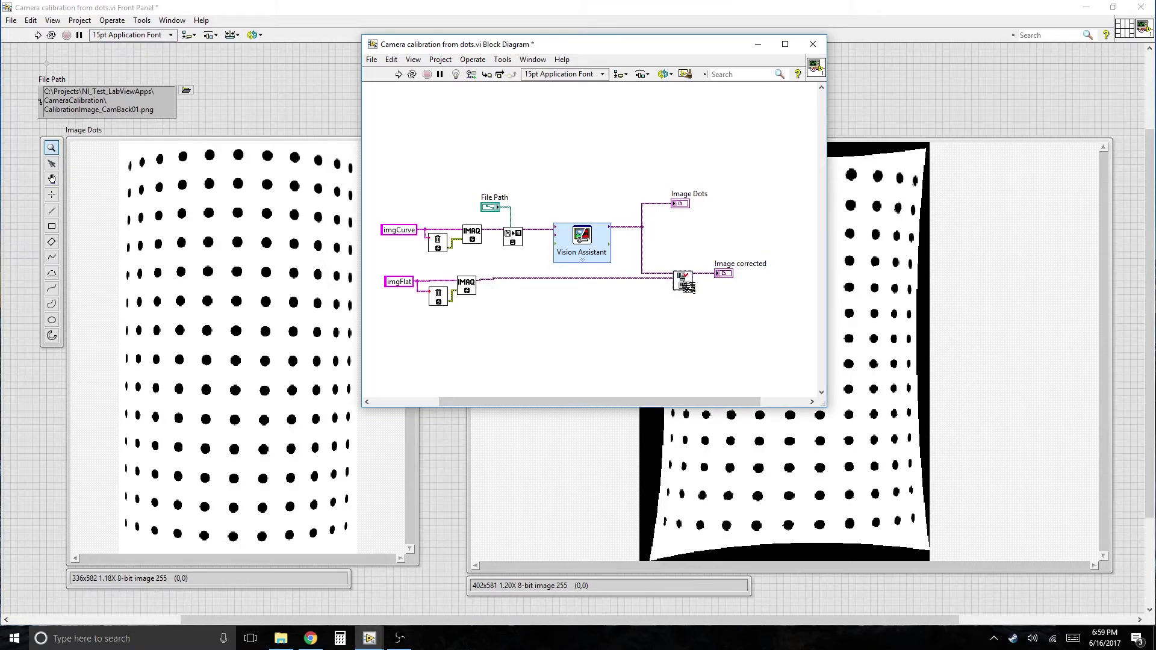
{"action": "key", "text": "ctrl+h"}
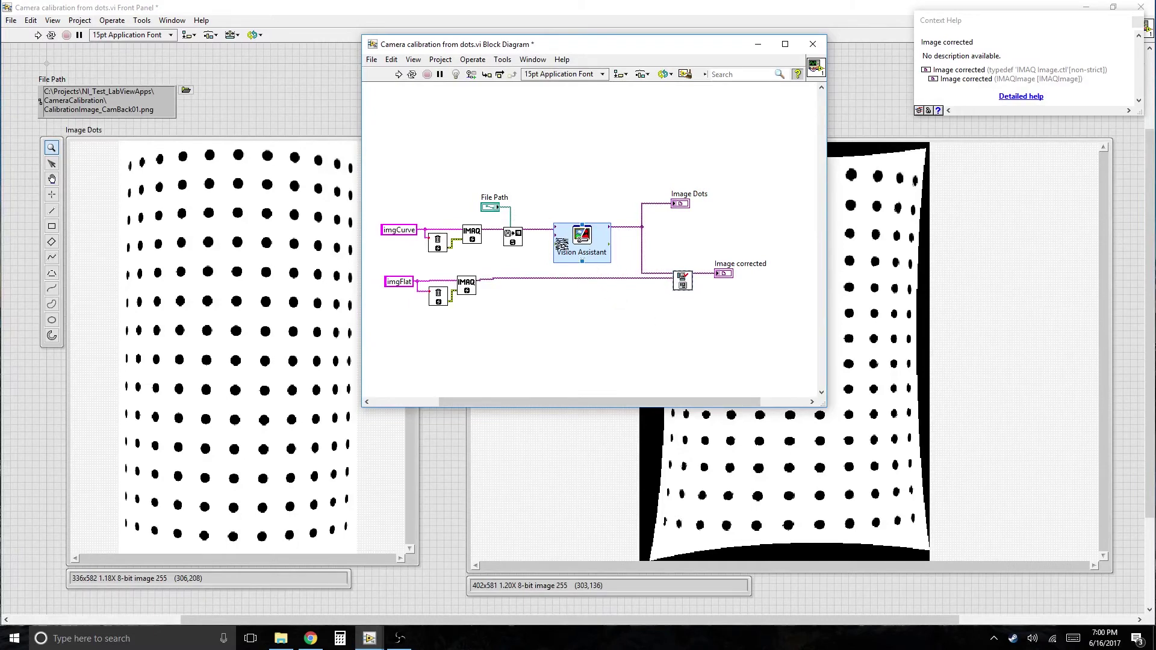
{"action": "mouse_move", "coordinate": [588, 242]}
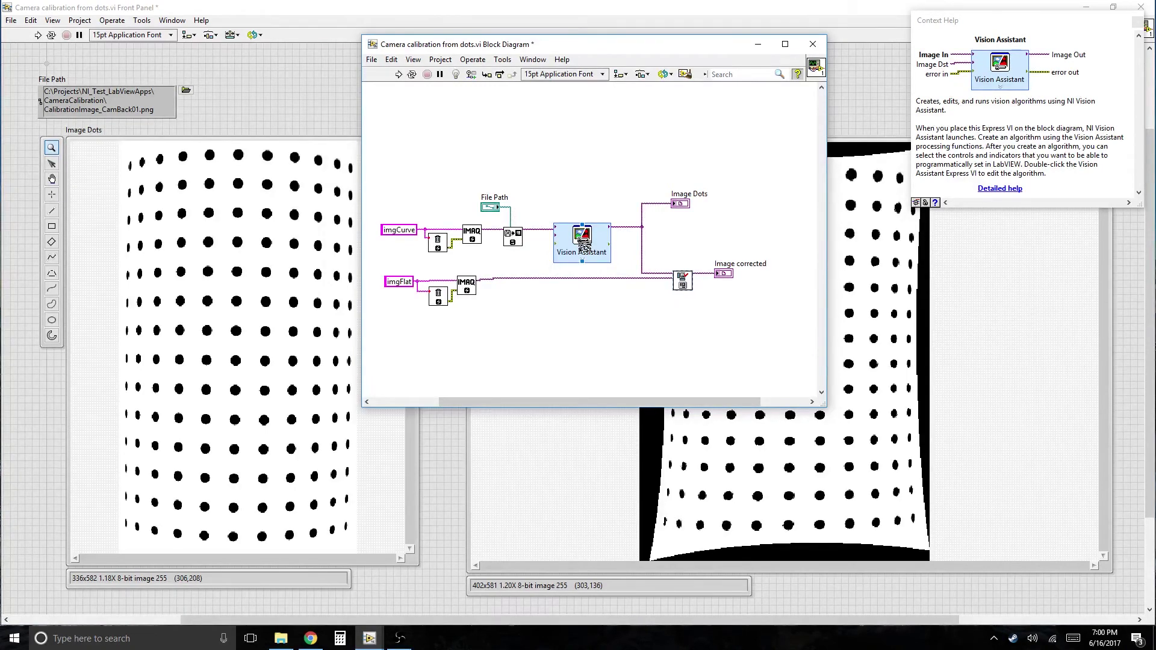
Duplicate the Vision Assistant node below the original and open the copy's front panel
{"action": "left_click_drag", "start_coordinate": [584, 247], "coordinate": [571, 331]}
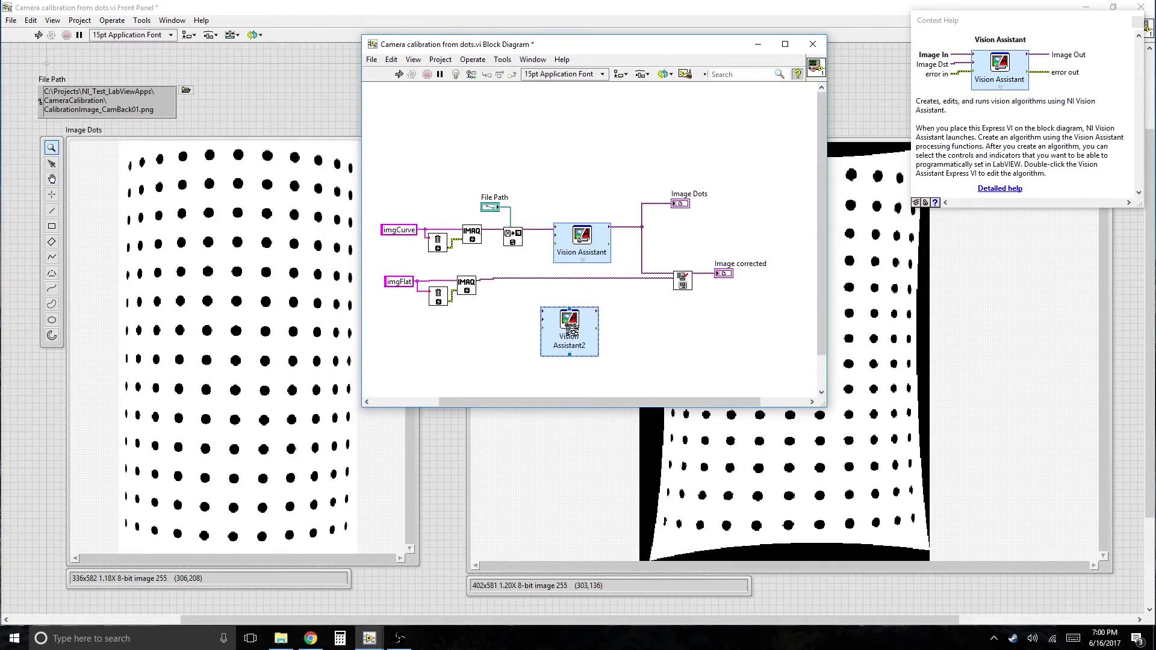
{"action": "right_click", "coordinate": [567, 325]}
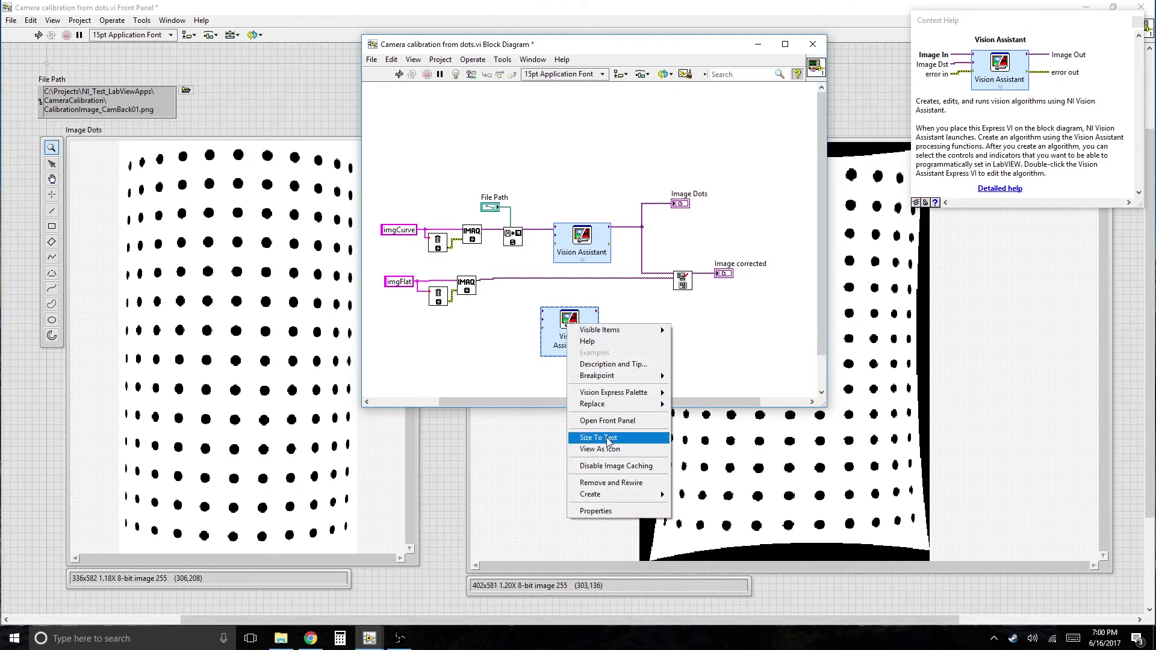
{"action": "left_click", "coordinate": [609, 421]}
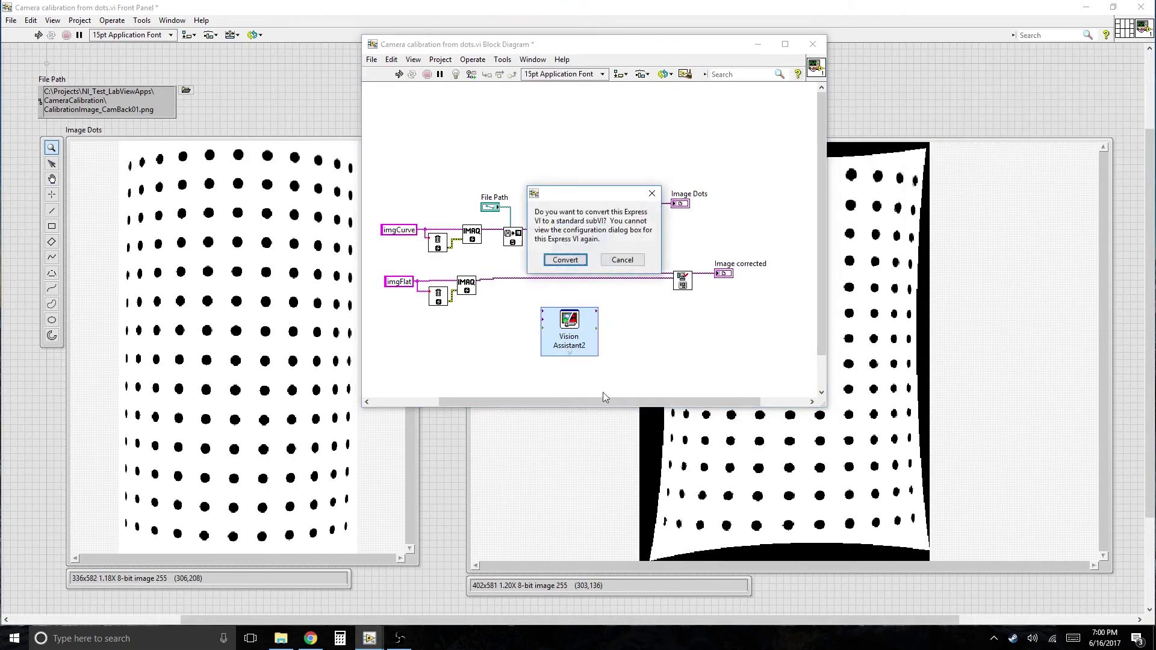
Convert the copy into the standard subVI Untitled 3 and show its block diagram
{"action": "left_click", "coordinate": [566, 260]}
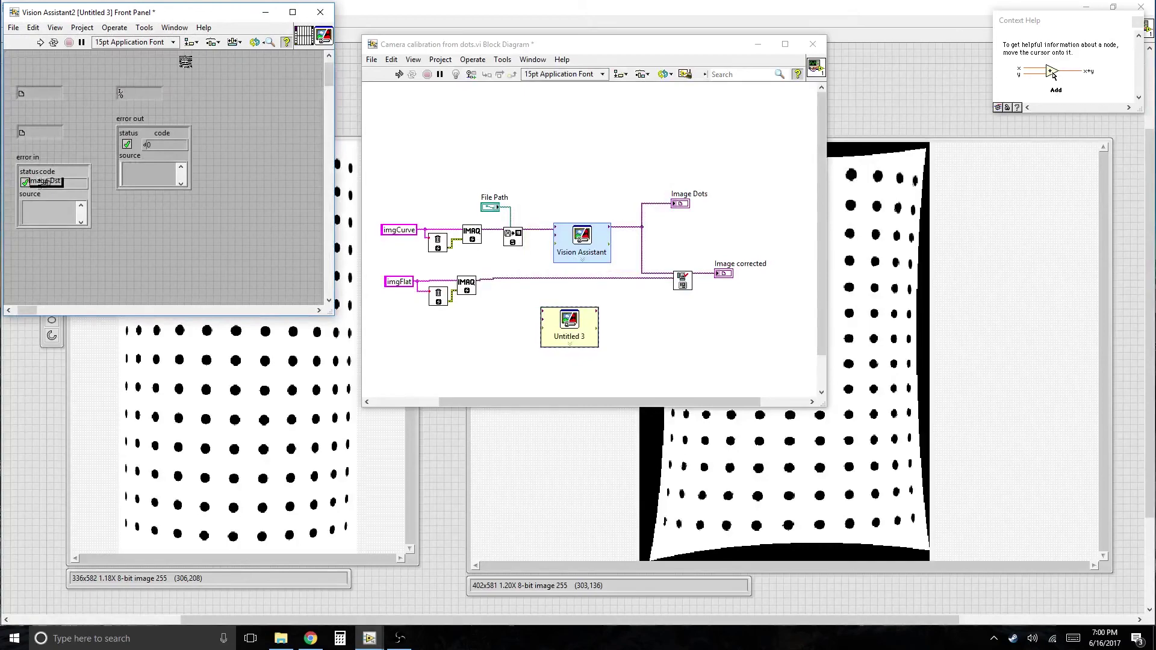
{"action": "left_click", "coordinate": [174, 28]}
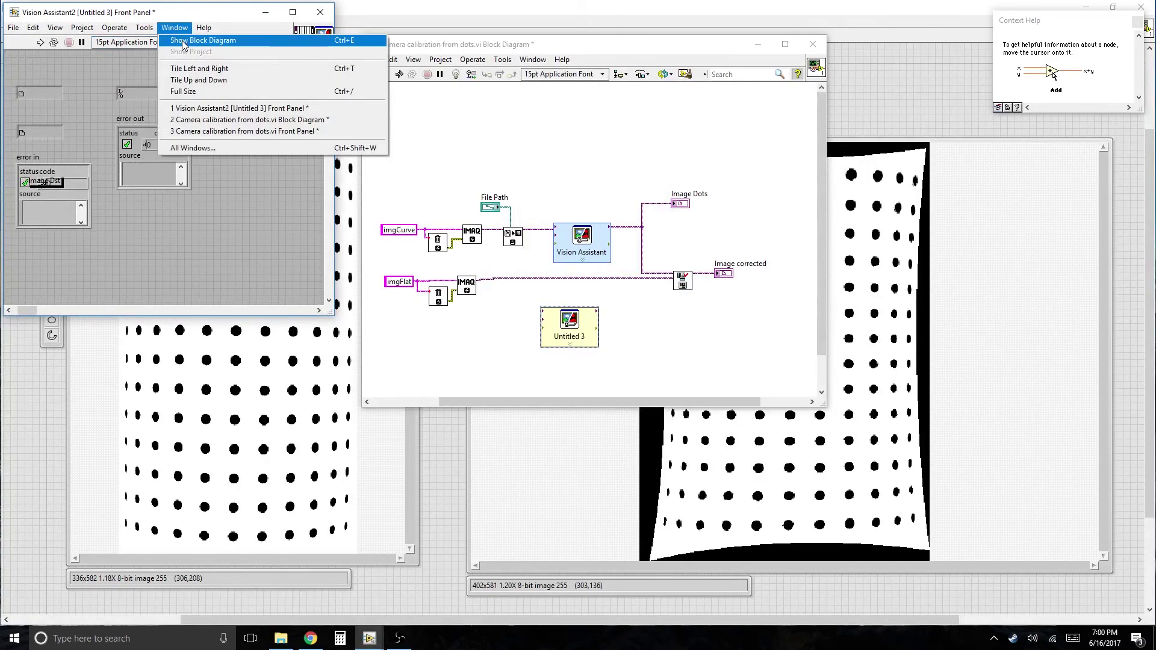
{"action": "left_click", "coordinate": [184, 45]}
Maximize the Untitled 3 diagram and inspect the loops that load test cal.png
{"action": "left_click", "coordinate": [295, 13]}
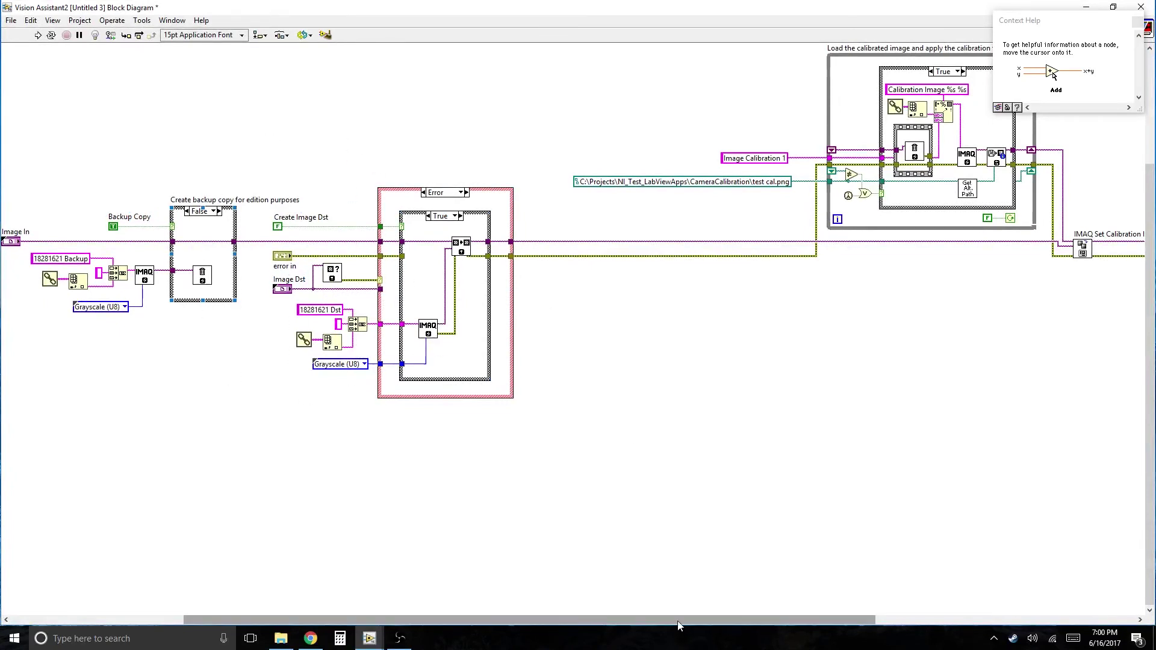
{"action": "left_click_drag", "start_coordinate": [678, 623], "coordinate": [865, 610]}
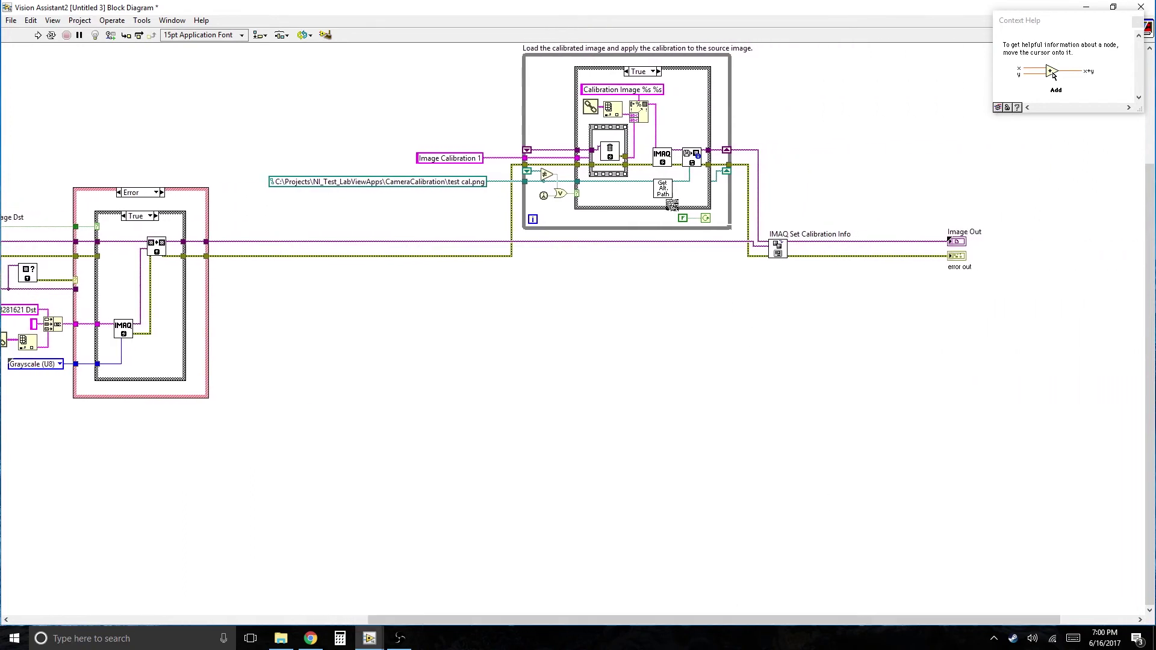
{"action": "left_click", "coordinate": [627, 134]}
{"action": "left_click", "coordinate": [524, 201]}
{"action": "left_click", "coordinate": [1151, 215]}
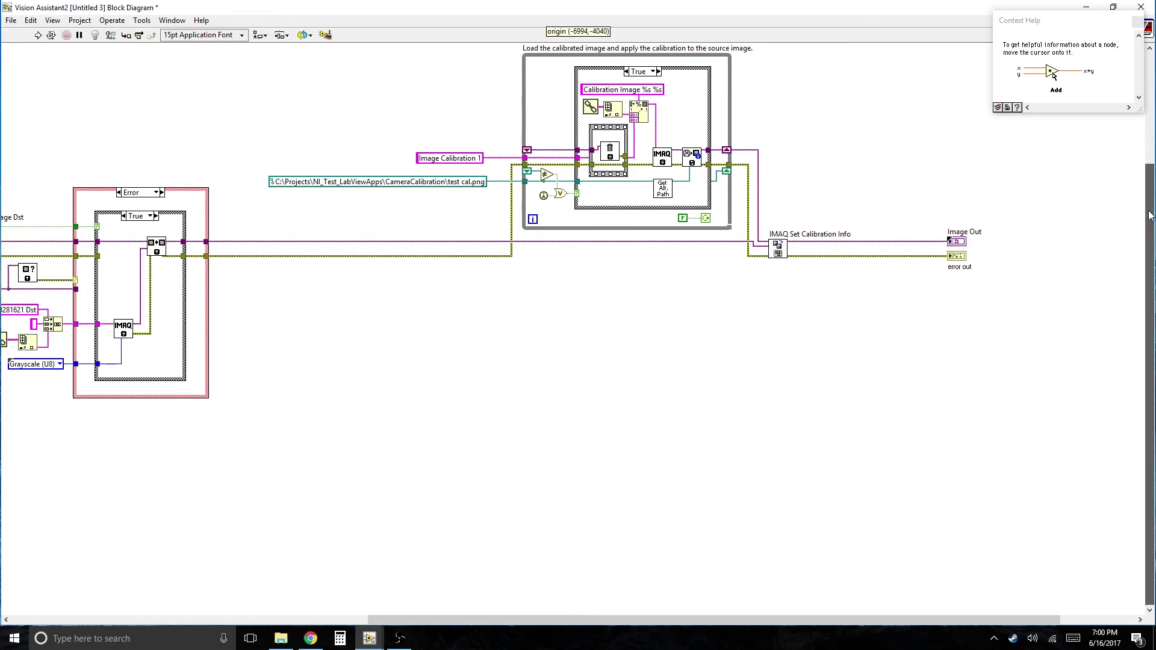
{"action": "left_click_drag", "start_coordinate": [1149, 215], "coordinate": [1149, 169]}
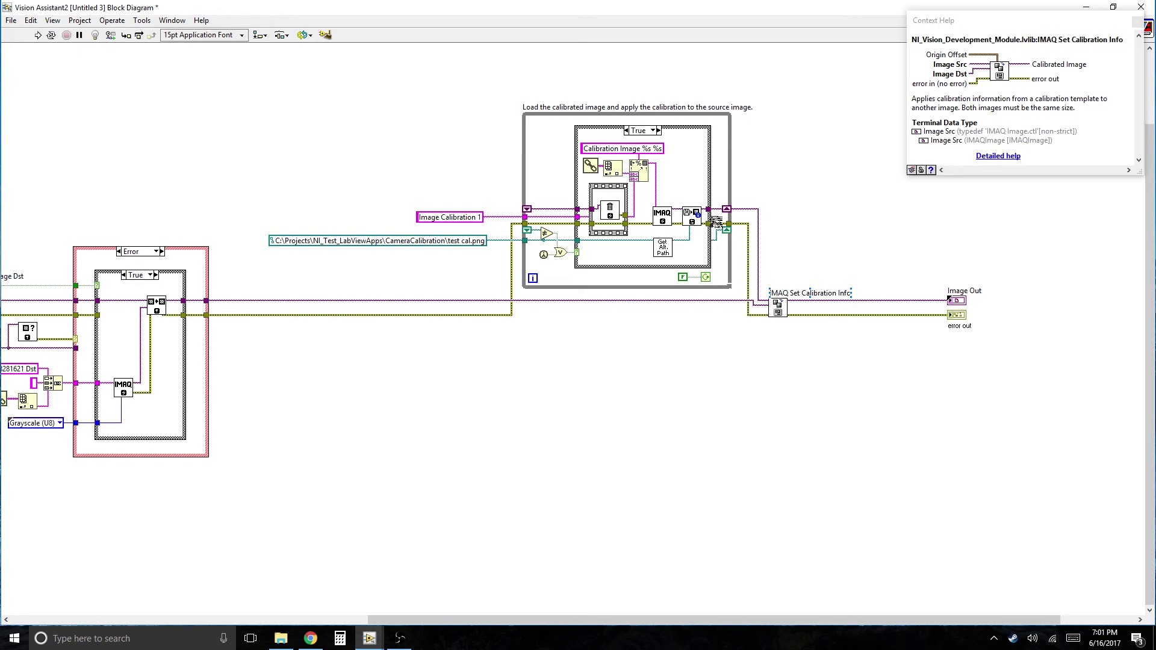
Read Context Help for Image Out and IMAQ Set Calibration Info, then close help and the diagram
{"action": "left_click", "coordinate": [777, 306]}
{"action": "left_click", "coordinate": [765, 303]}
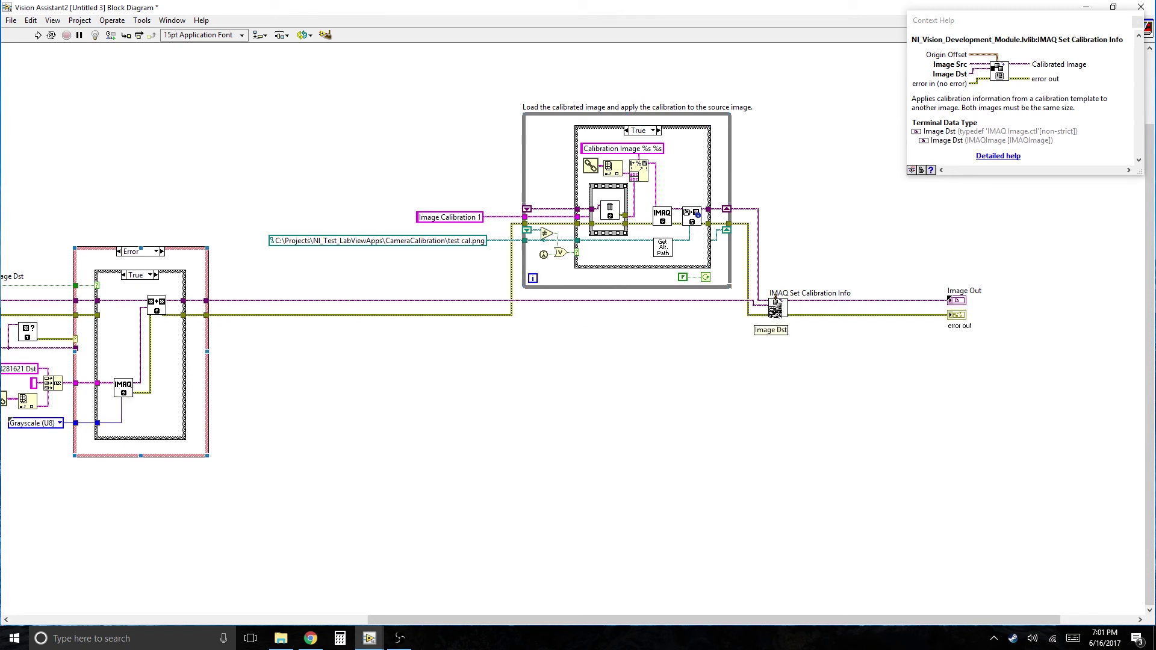
{"action": "left_click", "coordinate": [957, 301]}
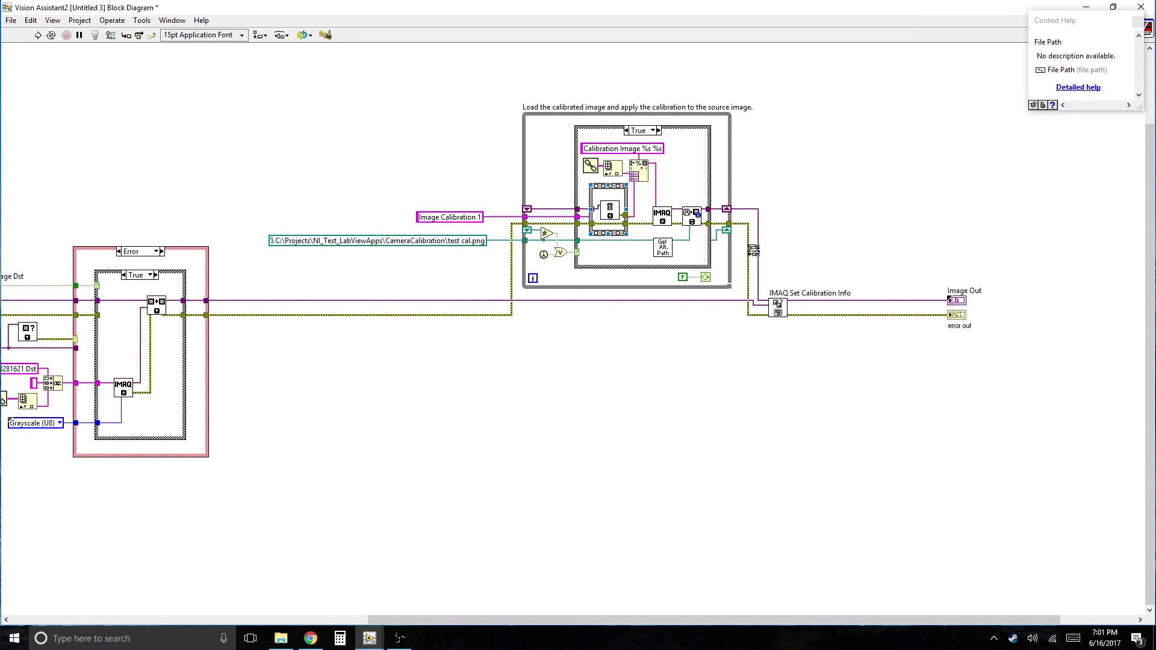
{"action": "left_click", "coordinate": [781, 311]}
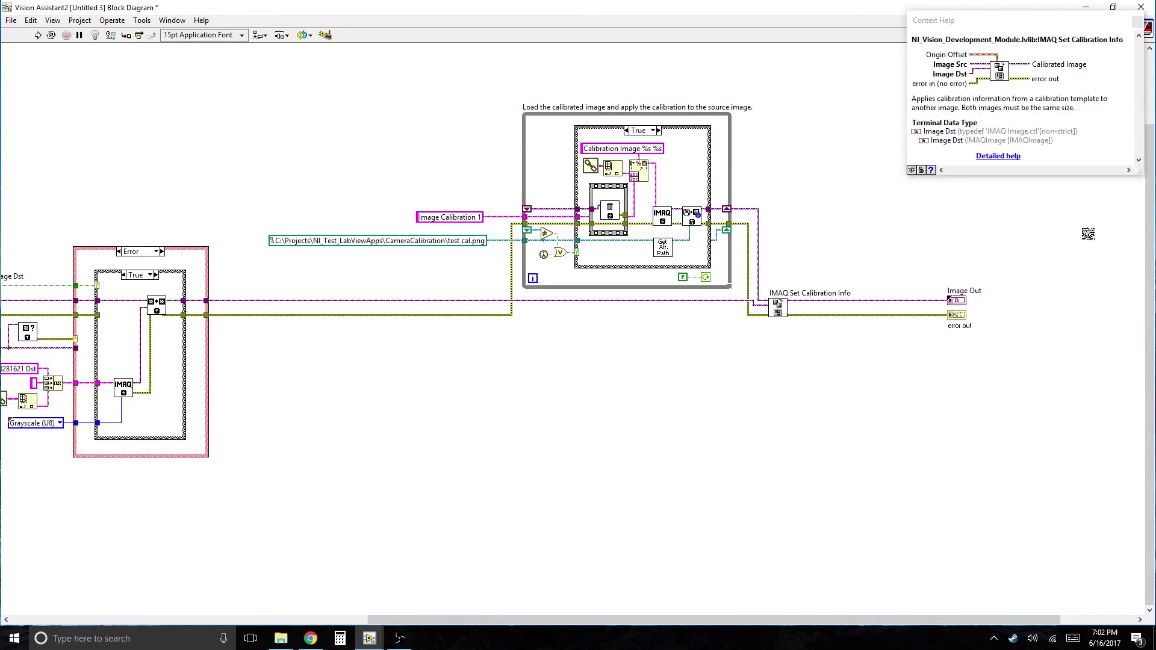
{"action": "left_click", "coordinate": [1134, 22]}
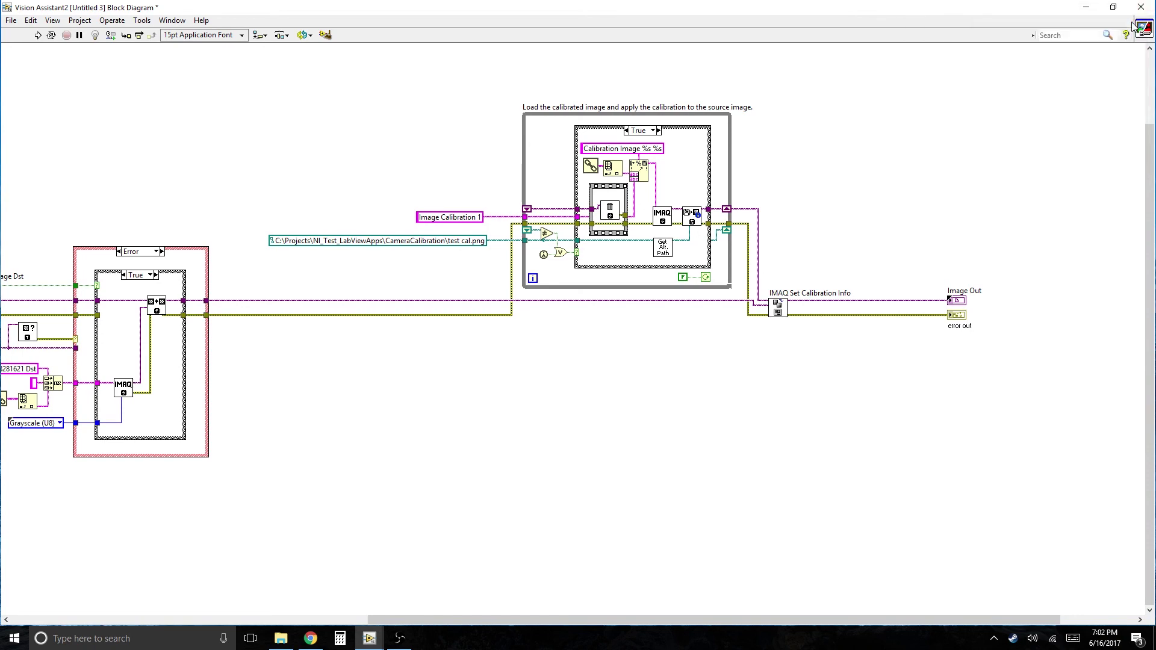
{"action": "left_click", "coordinate": [1142, 7]}
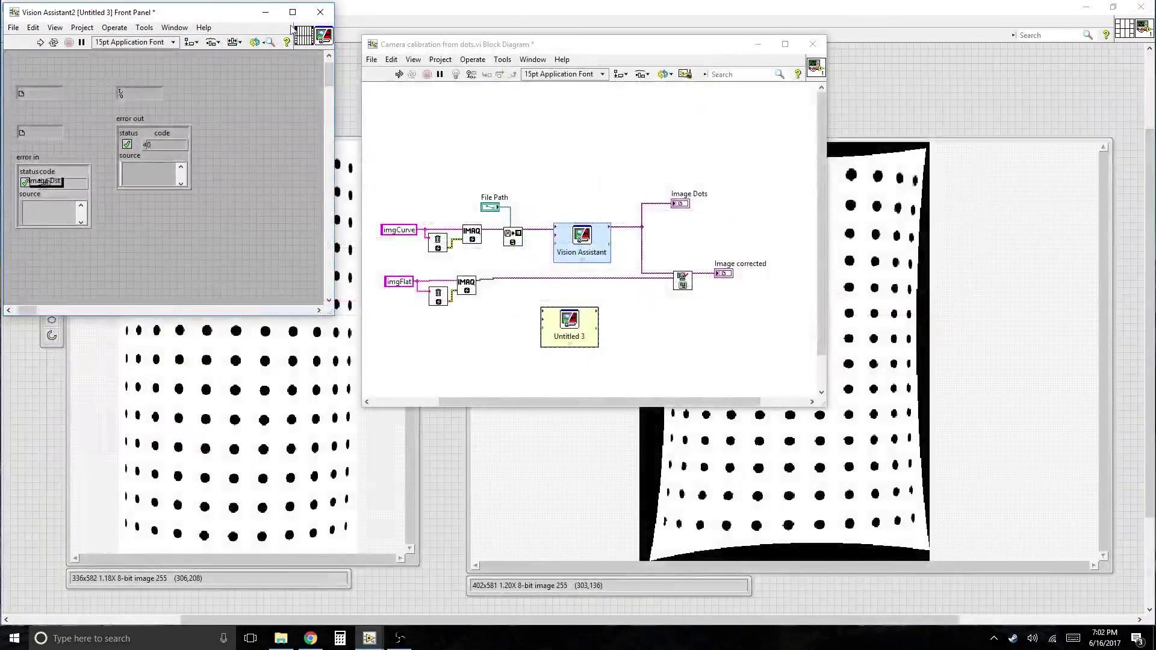
Close the Untitled 3 front panel with Defer Decision, then delete the subVI node without saving
{"action": "left_click", "coordinate": [320, 12]}
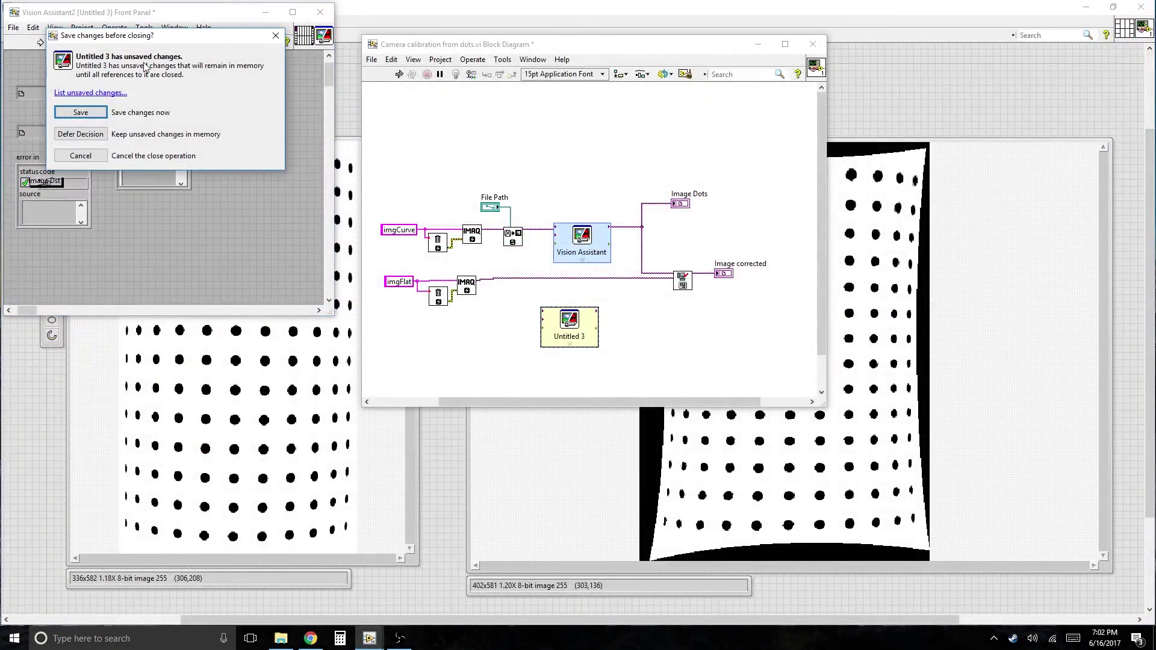
{"action": "left_click", "coordinate": [80, 134]}
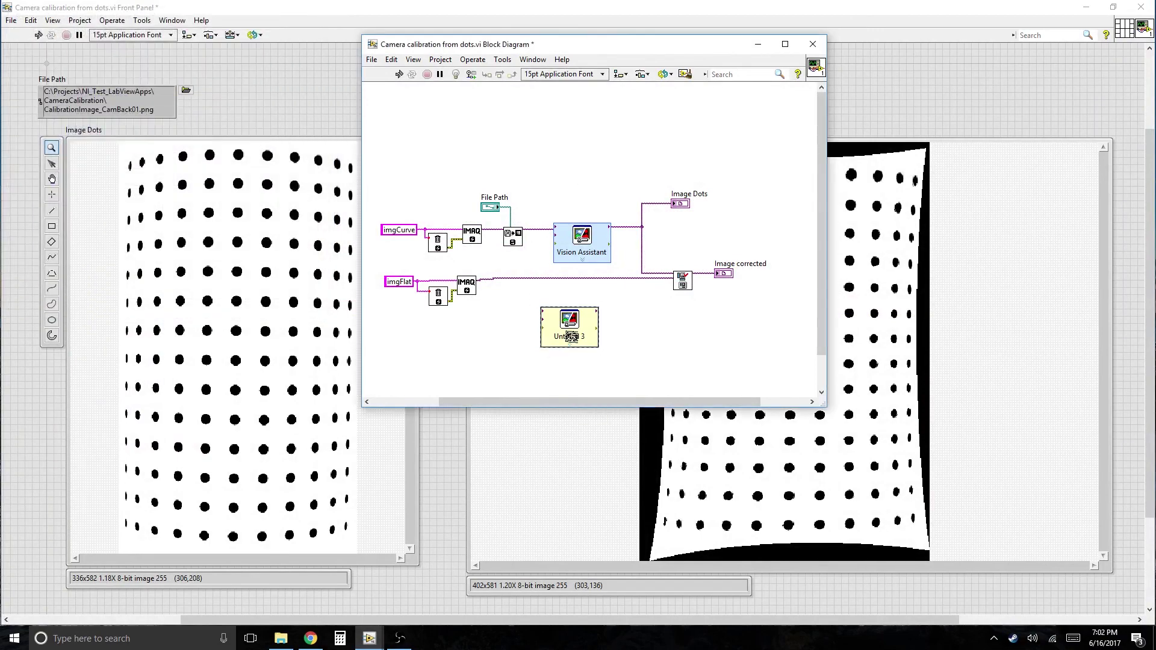
{"action": "key", "text": "Delete"}
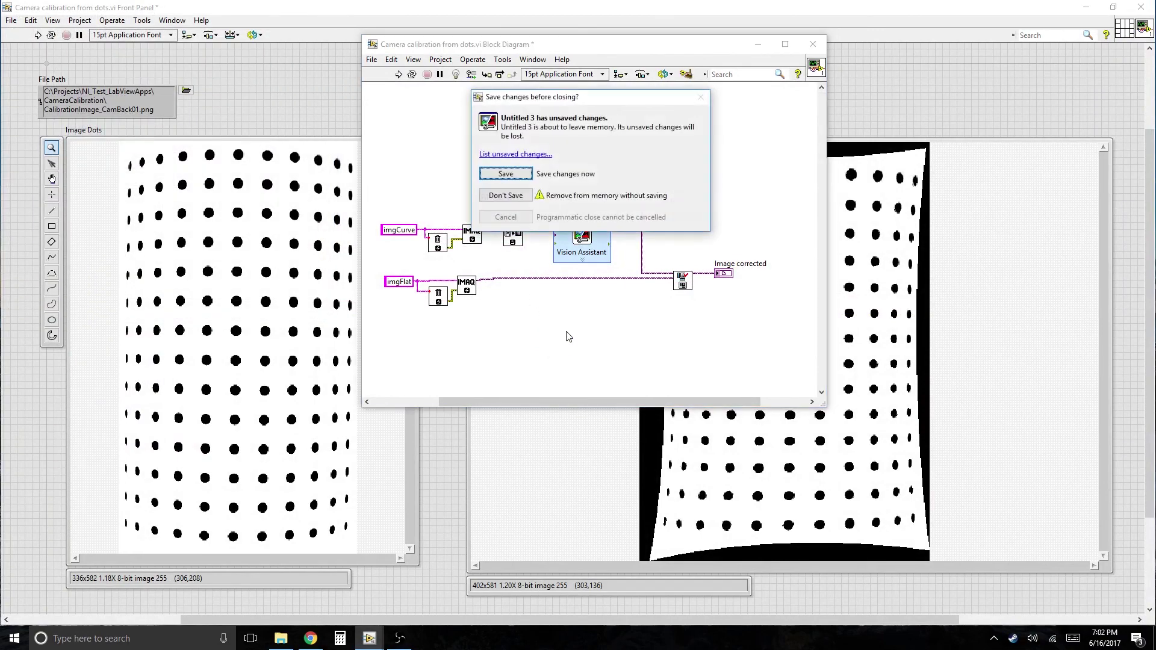
{"action": "left_click", "coordinate": [506, 195]}
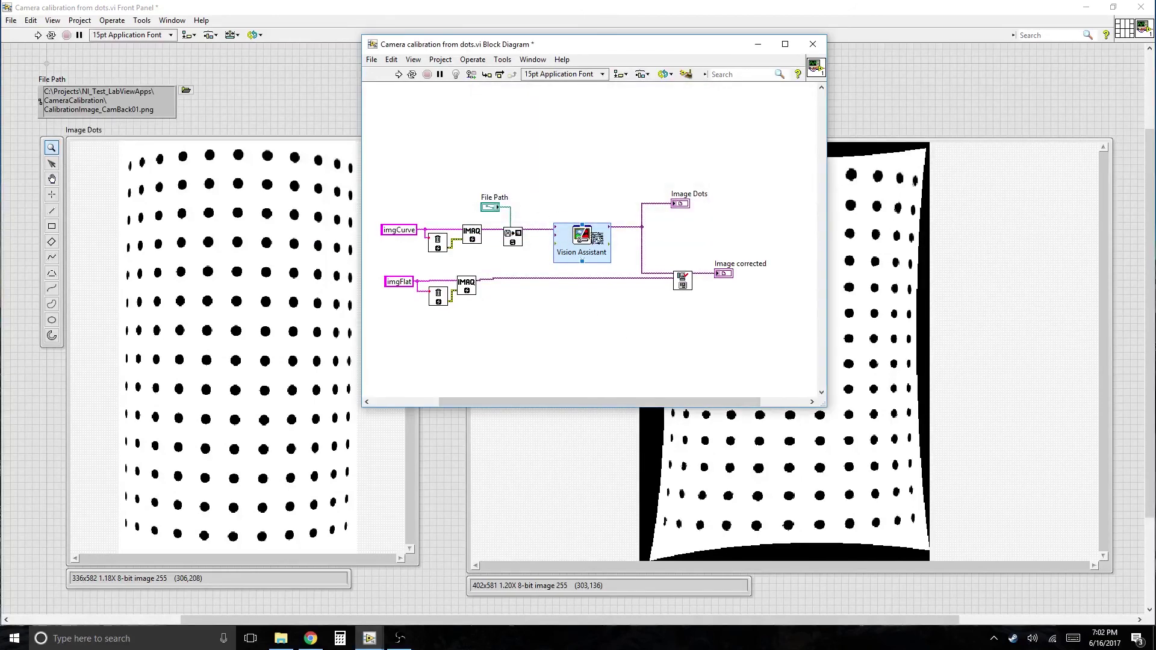